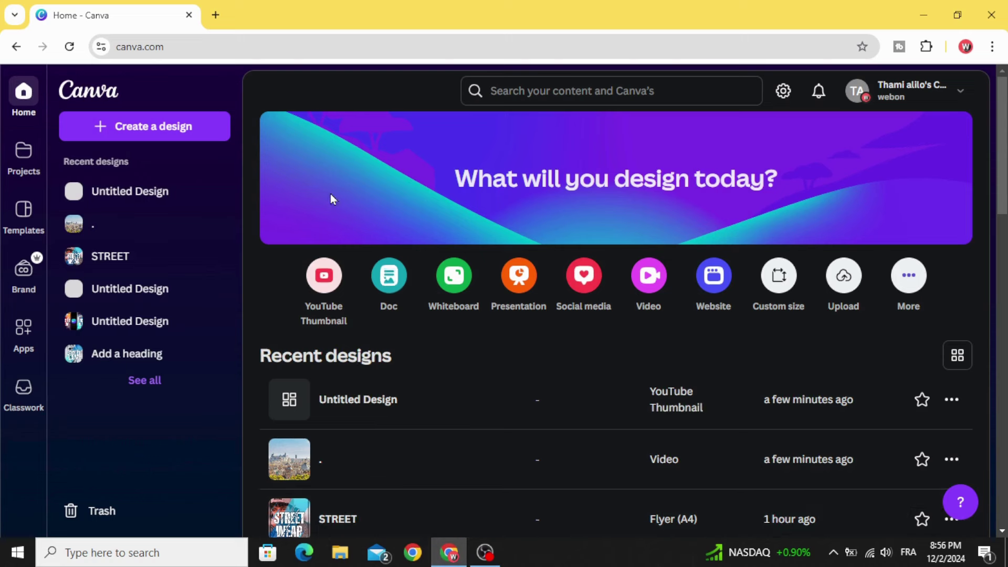
Step: Search 'flyers' and create a blank Flyer (A4) design
click(567, 93)
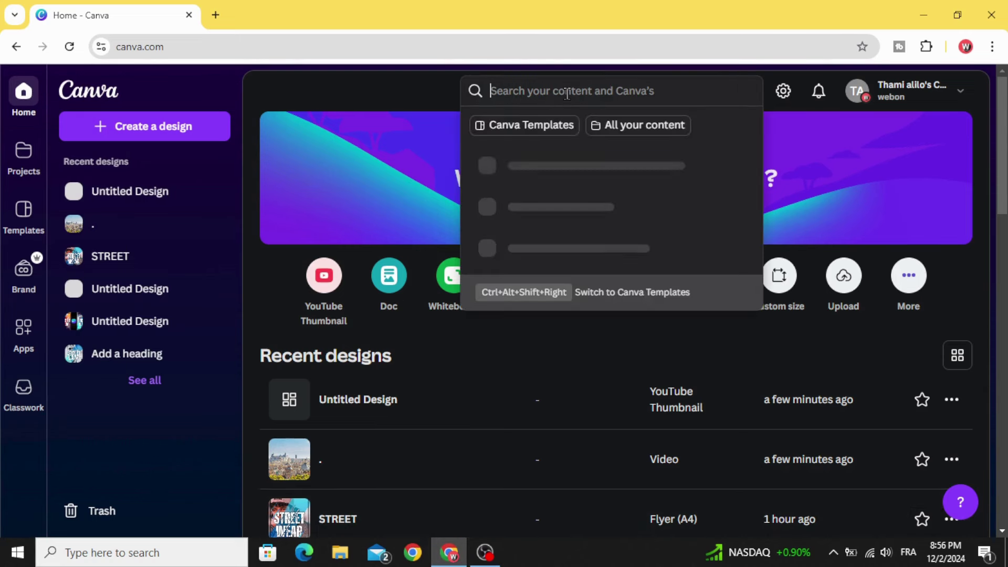
text(flyer)
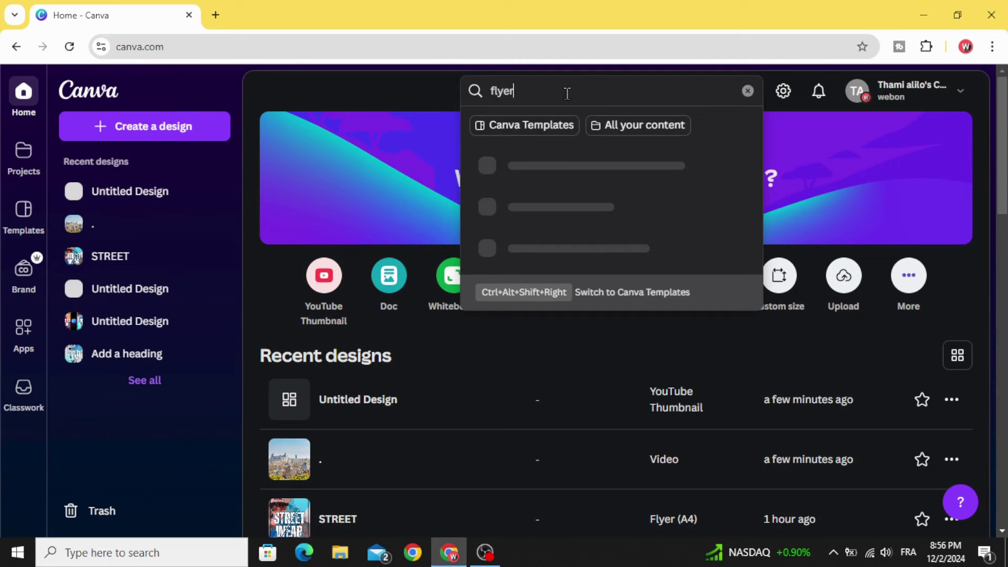
text(s)
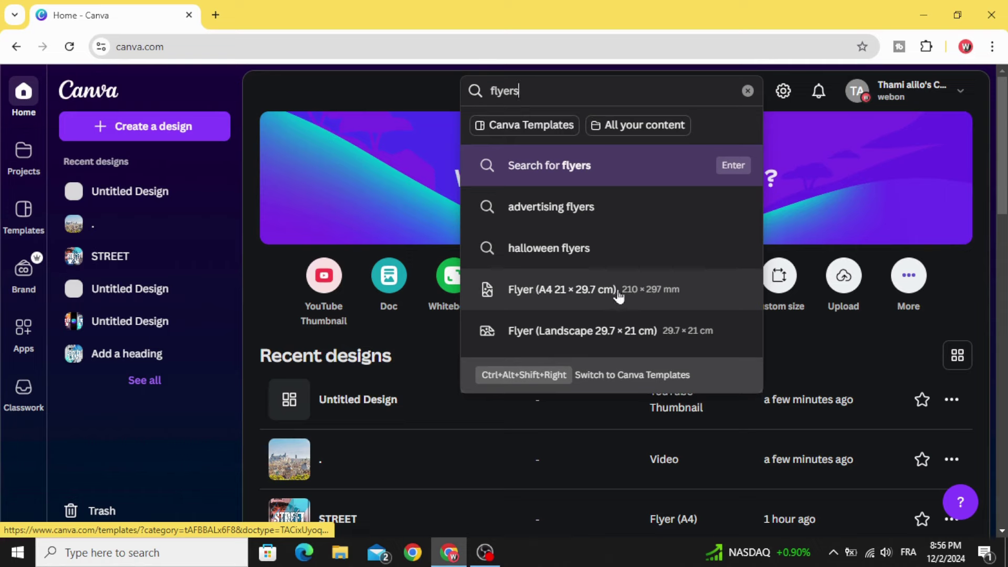
click(658, 291)
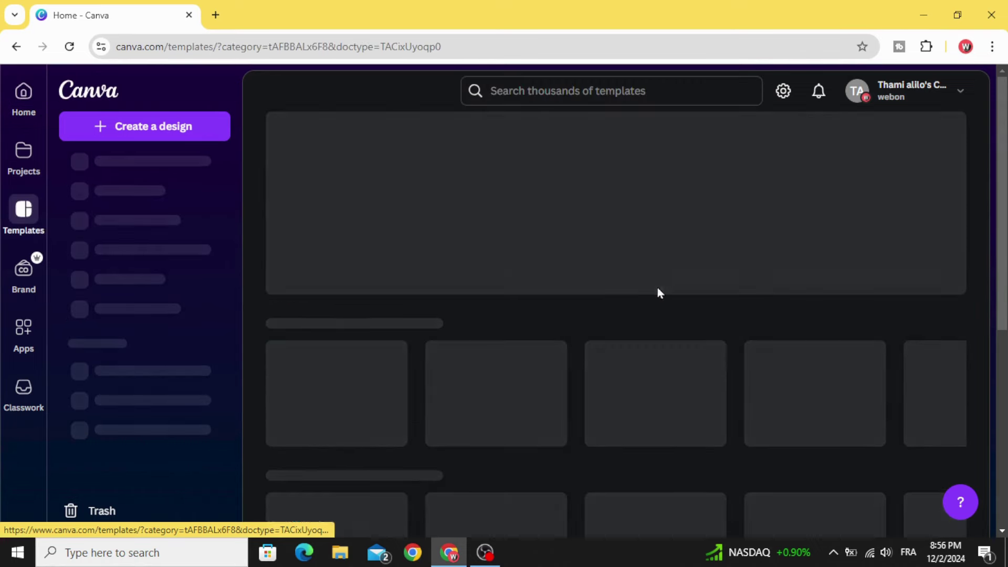
scroll(325, 399, down, 3)
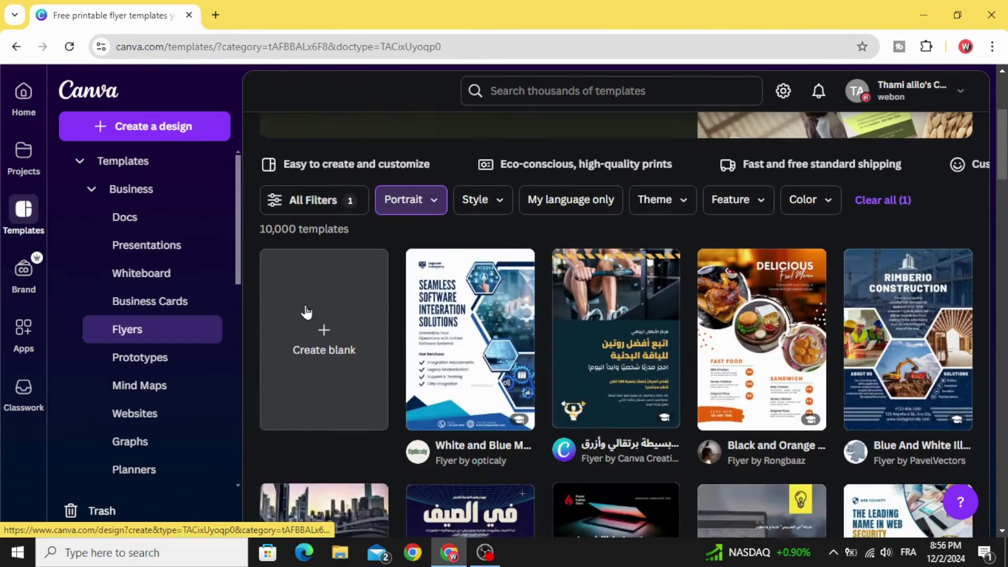
click(331, 293)
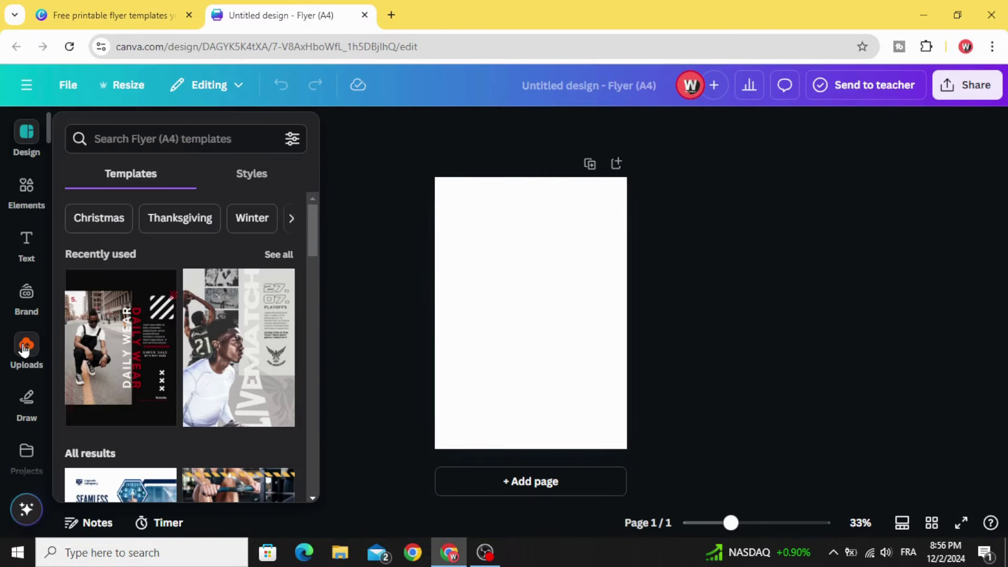
Step: Place the uploaded cap portrait on the page and enlarge it to cover the whole A4 page
click(24, 347)
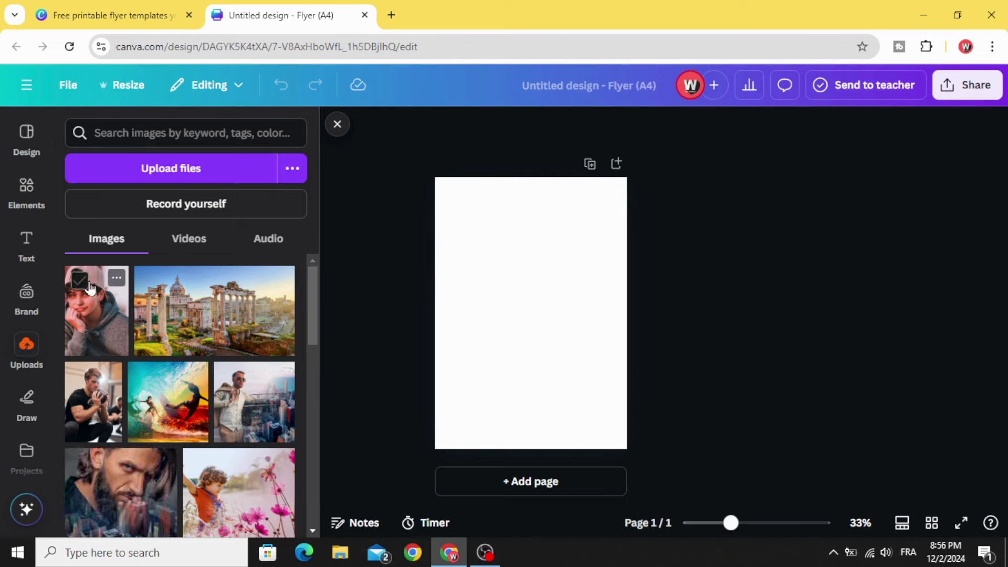
drag(77, 324, 499, 293)
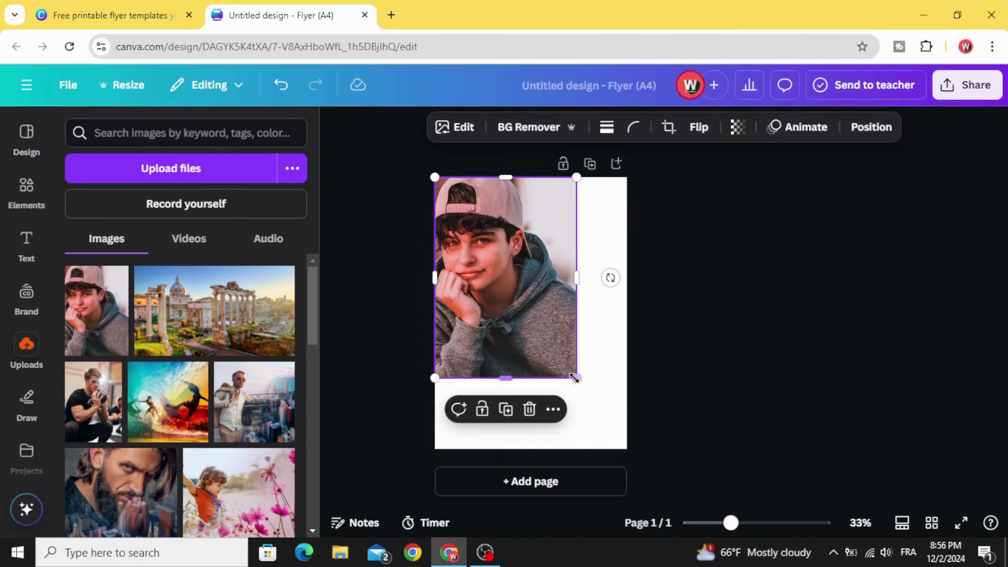
drag(577, 378, 631, 445)
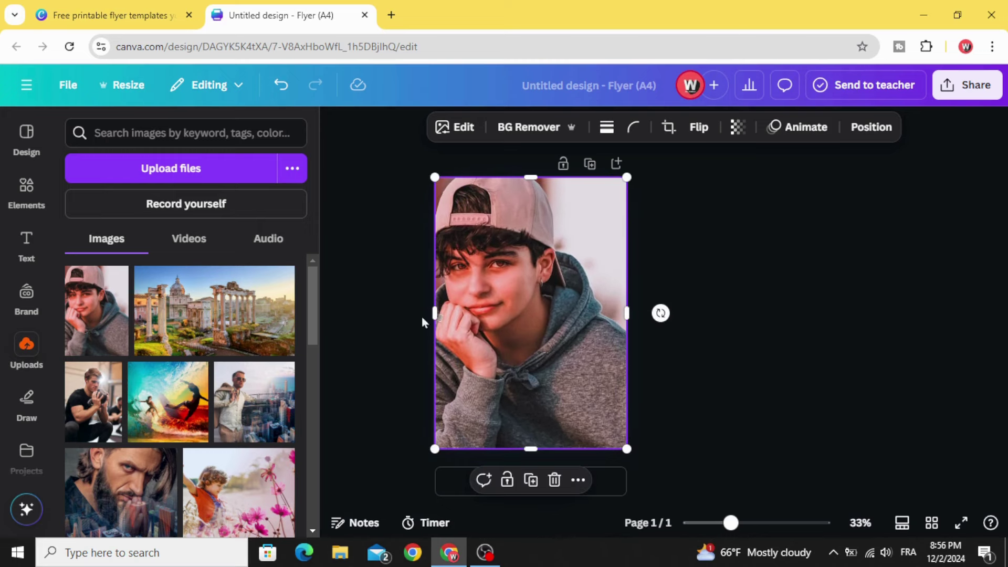
click(28, 186)
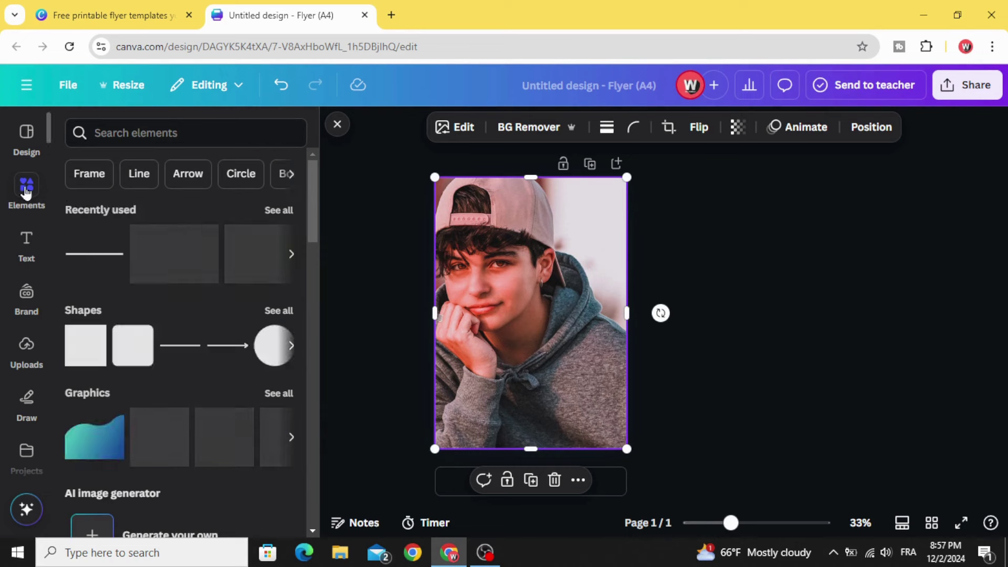
Step: Add a square, stretch it full height, tilt it about 27°, then widen and lengthen it past the page edges
click(143, 351)
drag(531, 284, 531, 177)
drag(531, 342, 531, 465)
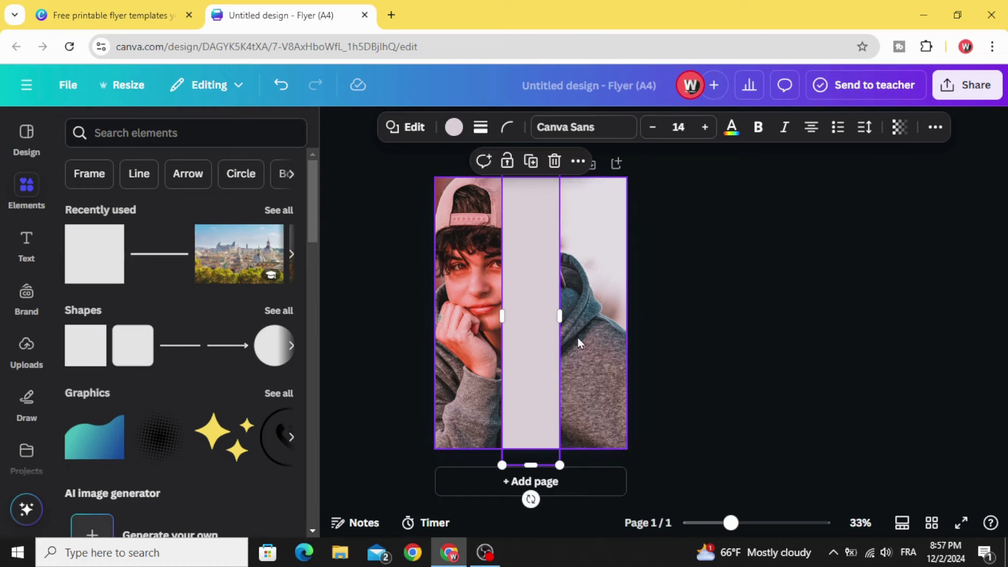
drag(525, 372, 508, 372)
drag(515, 493, 419, 477)
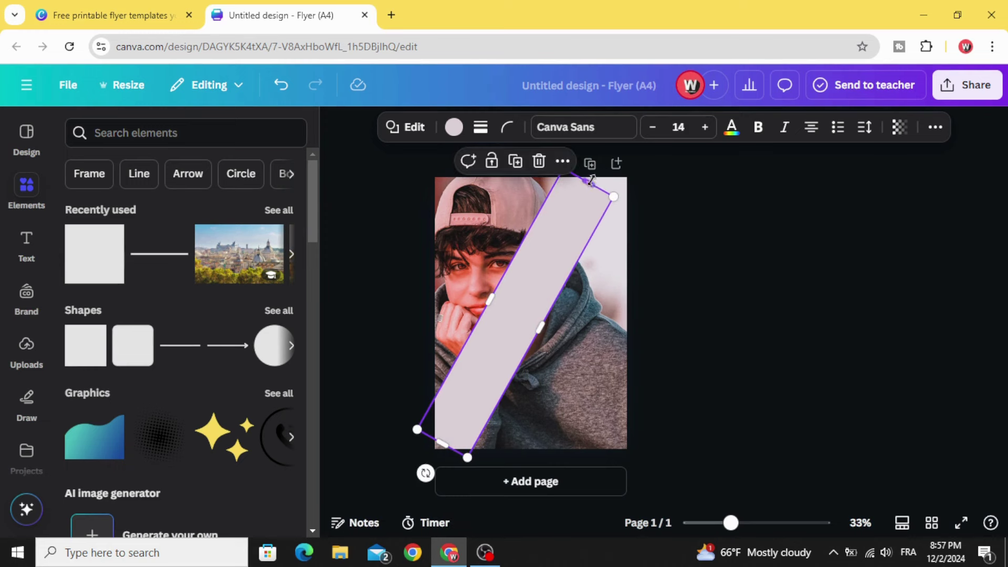
drag(592, 181, 606, 158)
drag(562, 254, 577, 262)
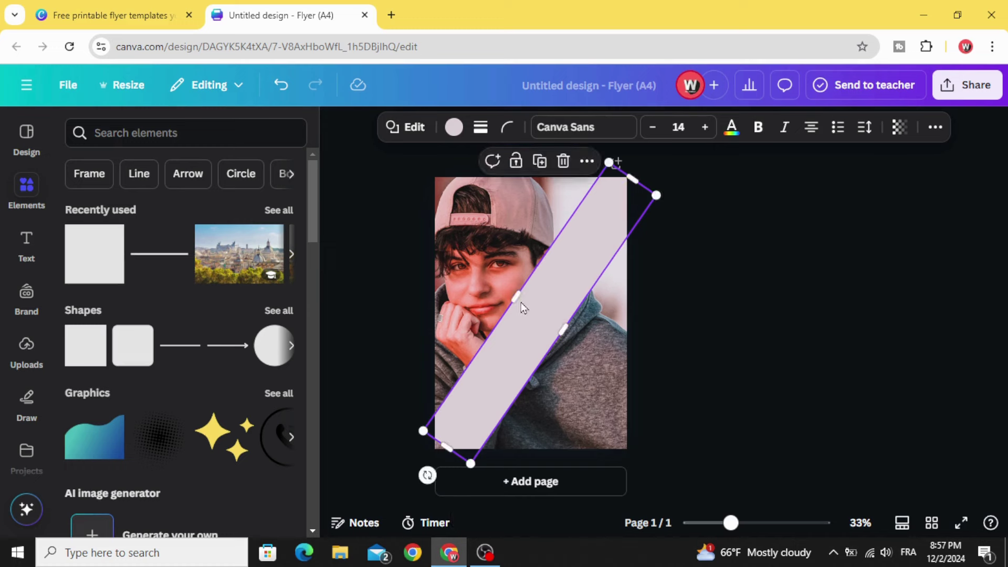
drag(518, 299, 500, 284)
drag(560, 329, 577, 333)
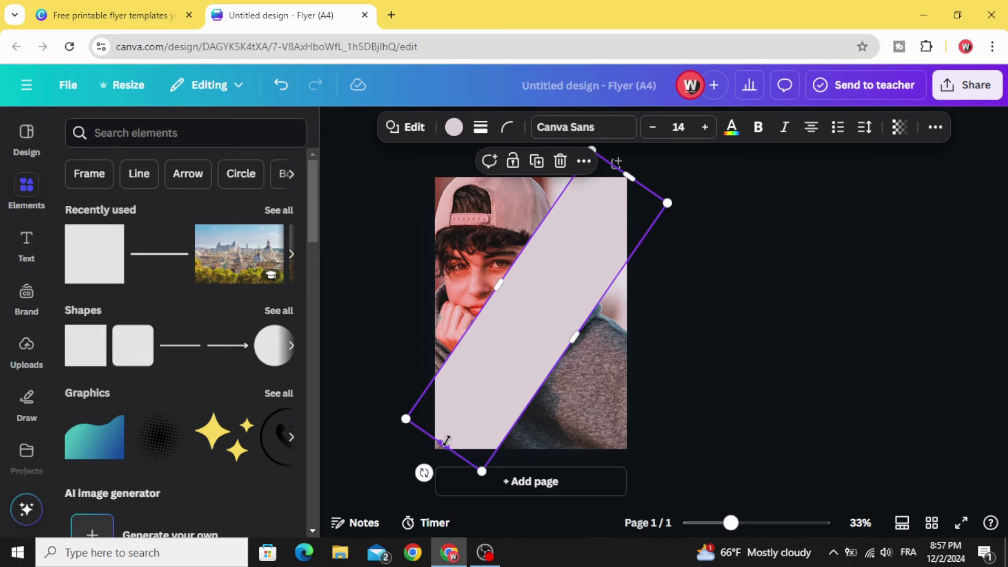
drag(442, 445, 436, 449)
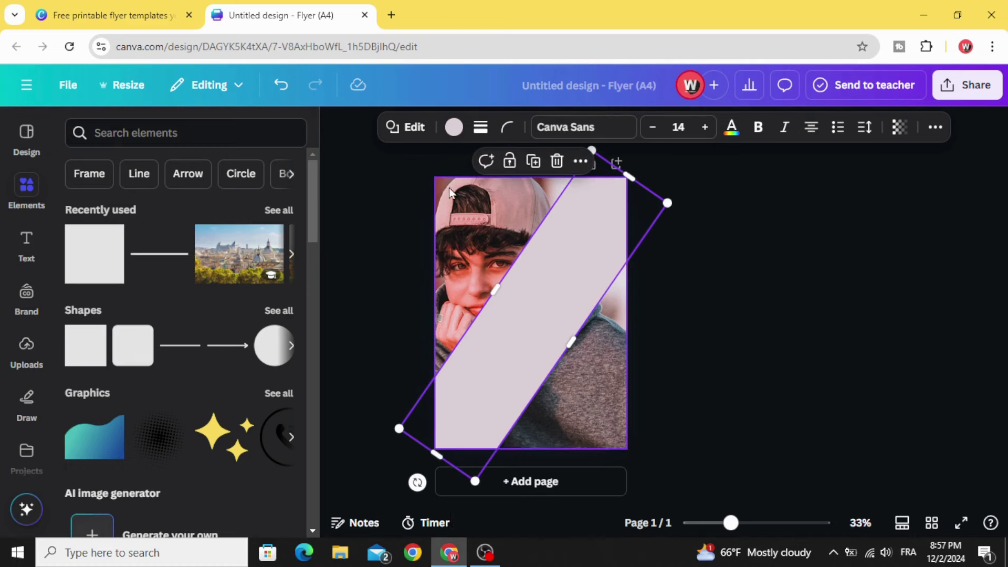
Step: Fill the diagonal band with a linear teal-to-blue gradient
click(455, 128)
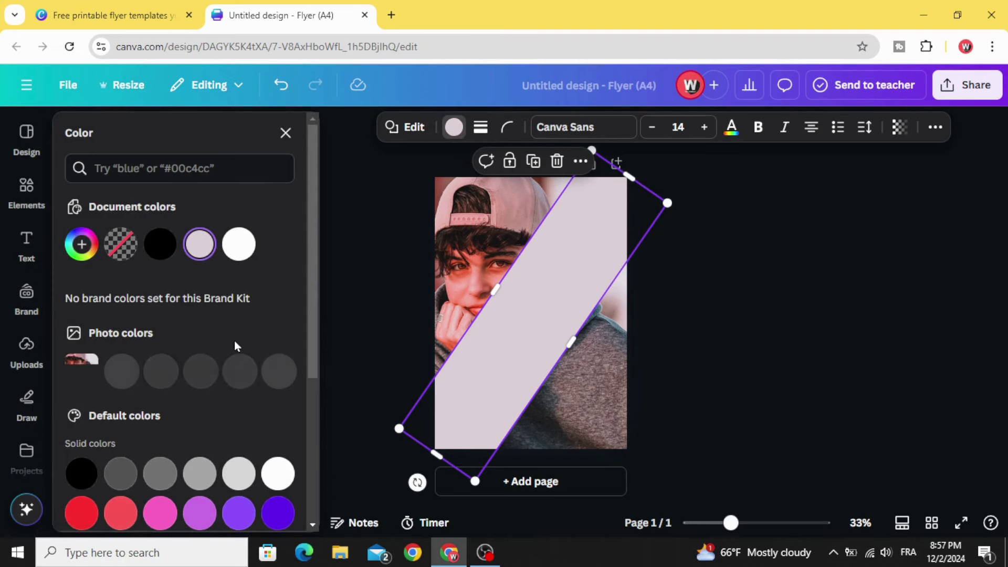
scroll(235, 345, down, 5)
click(275, 463)
scroll(222, 403, up, 5)
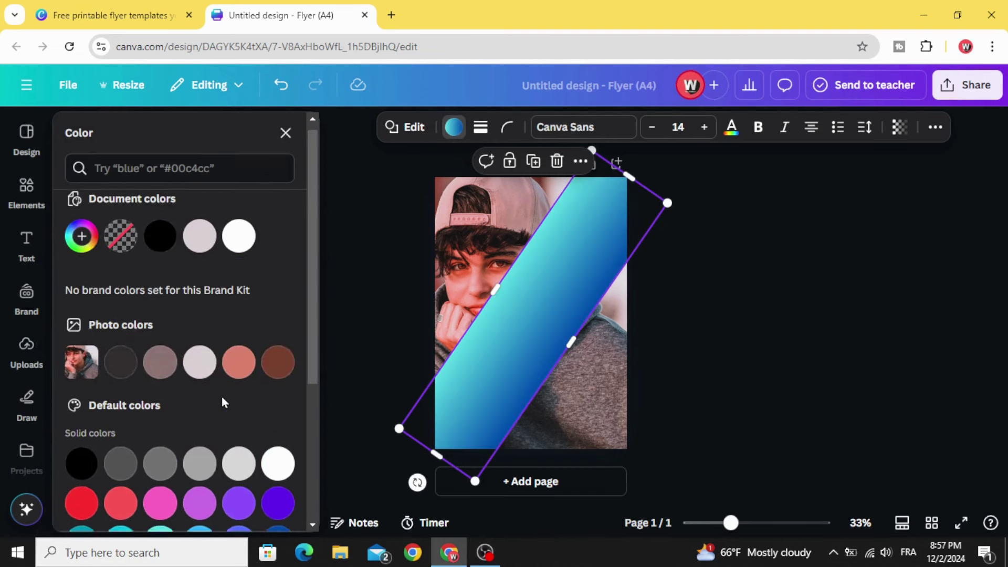
click(84, 247)
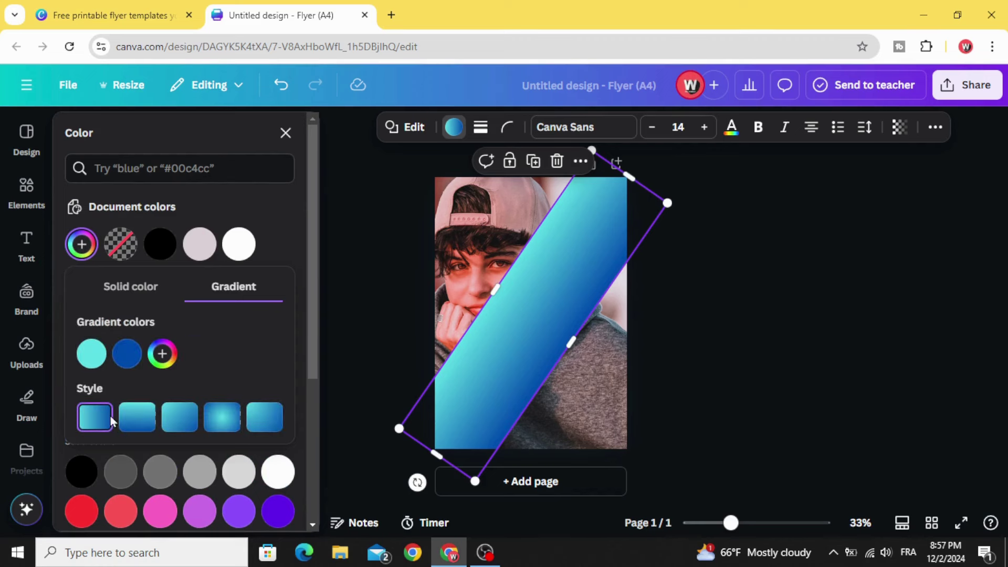
click(135, 417)
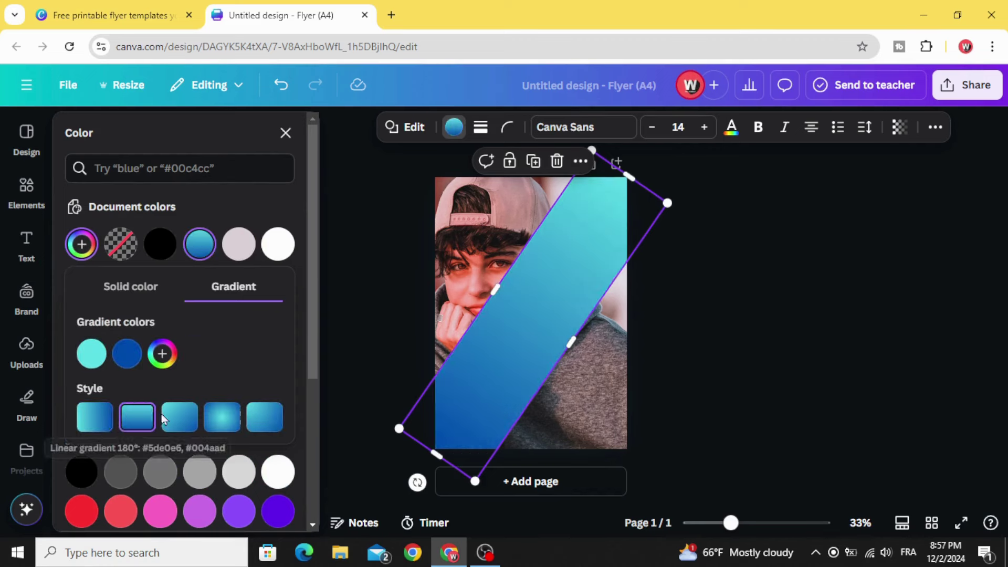
click(223, 417)
click(188, 418)
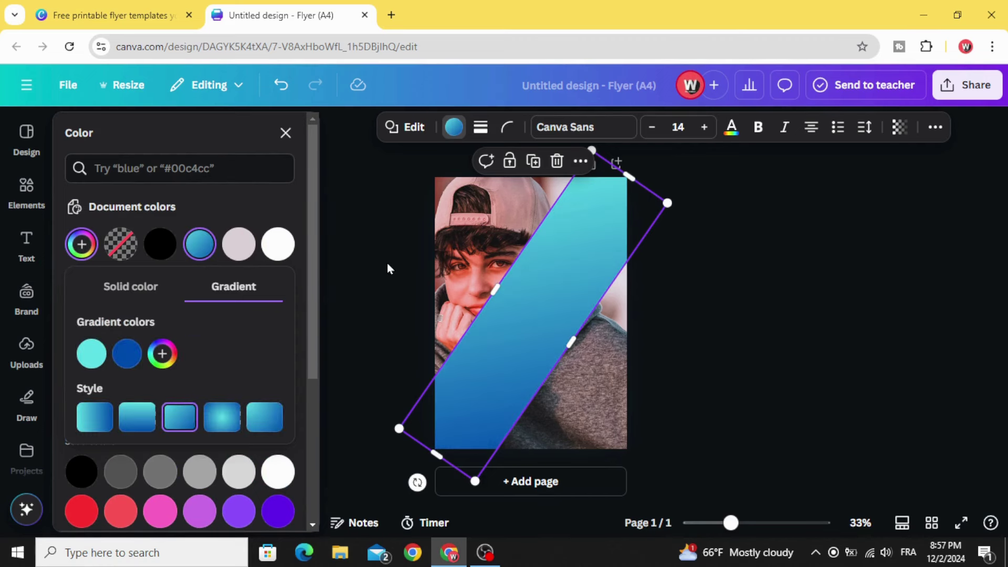
key(Escape)
key(Escape)
click(512, 318)
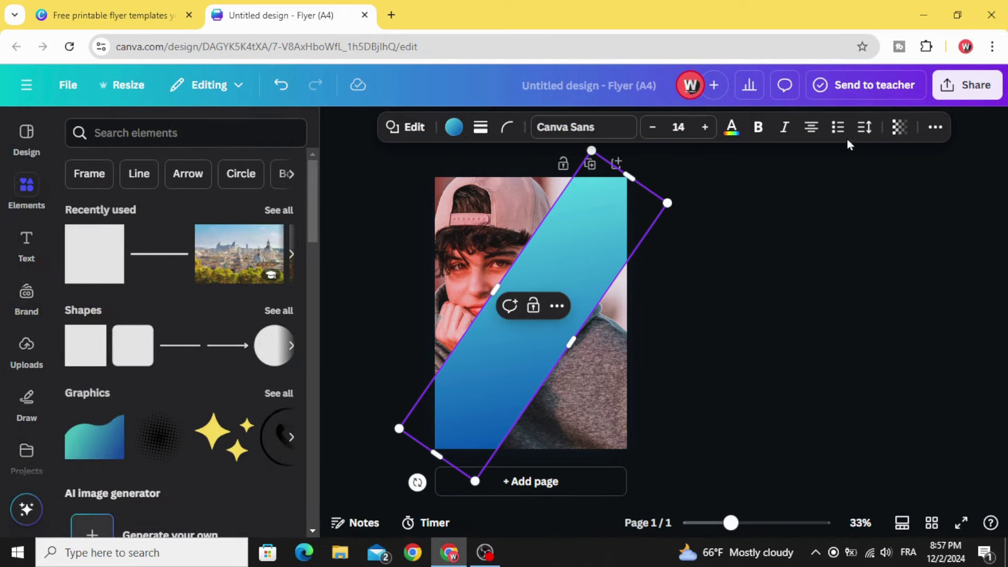
Step: Set the band's transparency to 70 so the portrait shows through
click(899, 129)
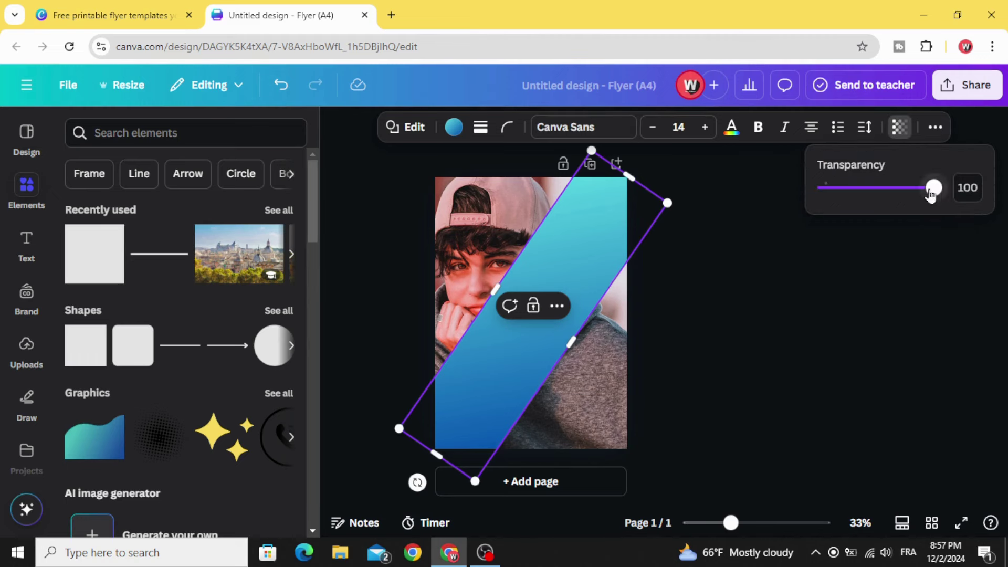
drag(931, 195, 899, 195)
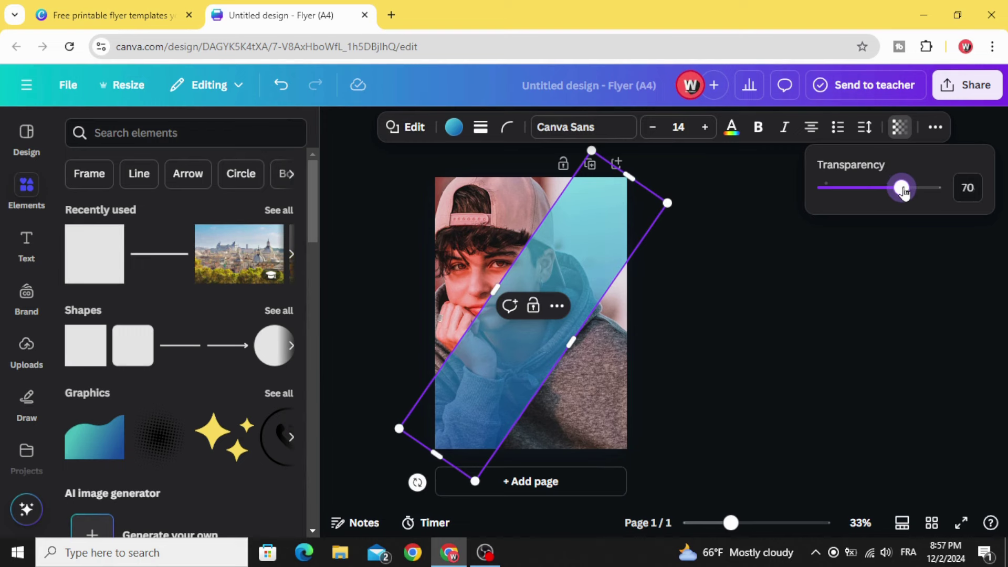
click(815, 338)
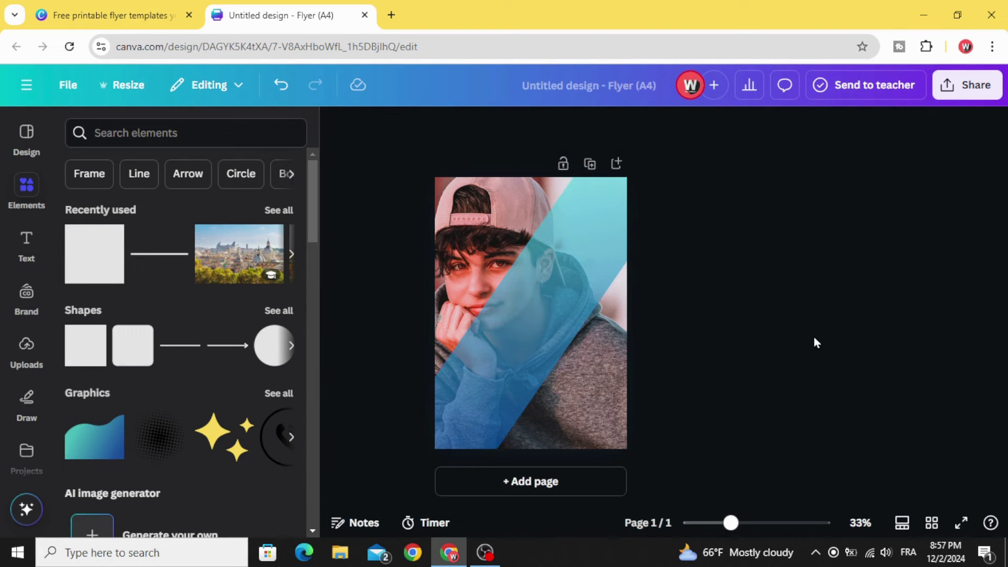
Step: Add a square, rotate and stretch it over the upper-left area, and colour it white
click(76, 358)
drag(520, 318, 465, 259)
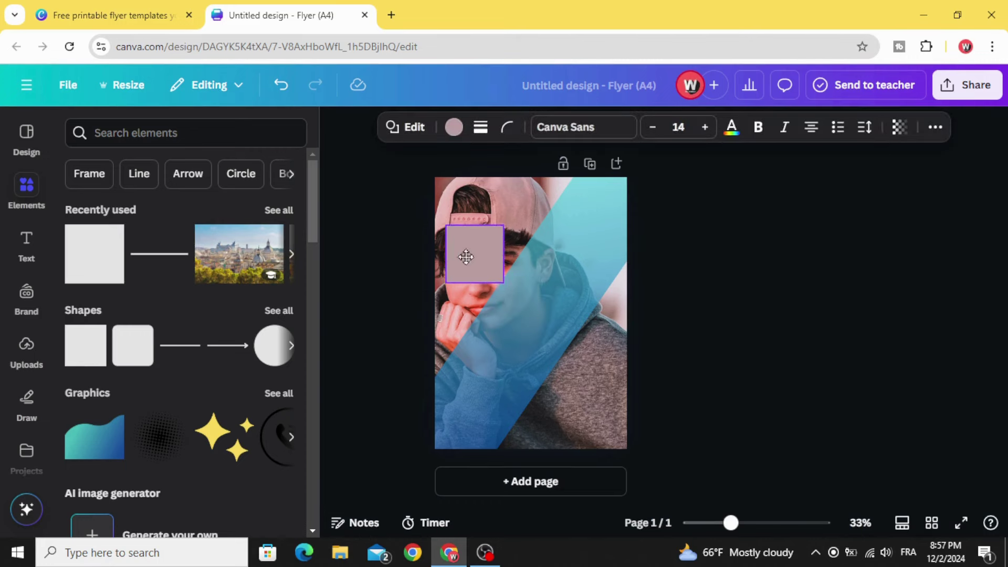
drag(476, 316, 546, 300)
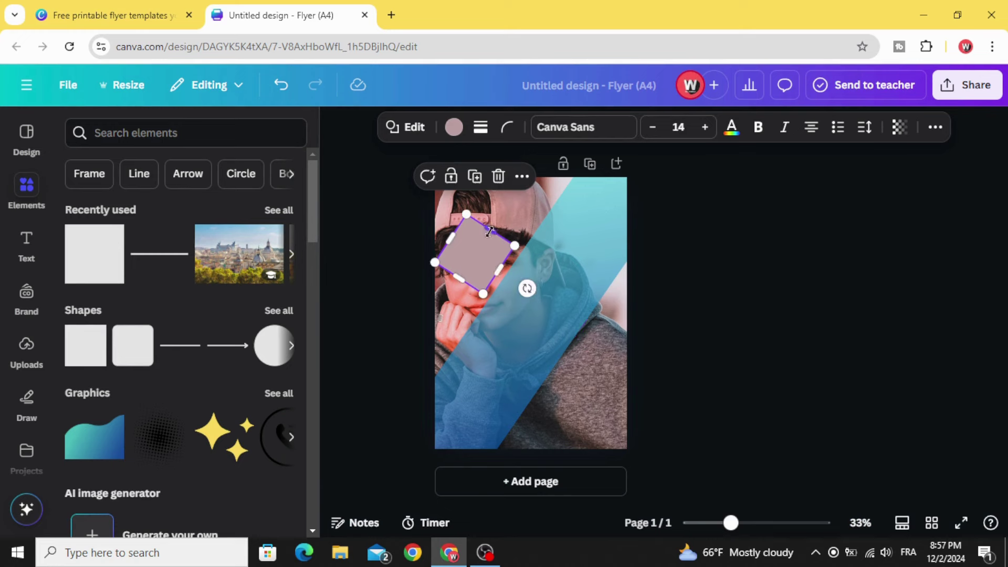
drag(489, 231, 545, 148)
drag(465, 276, 466, 246)
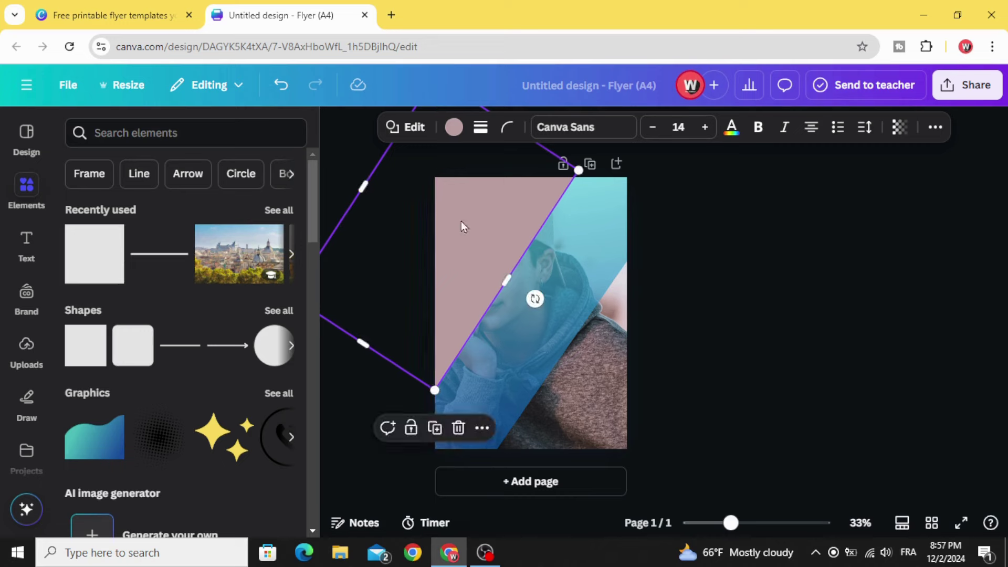
click(453, 128)
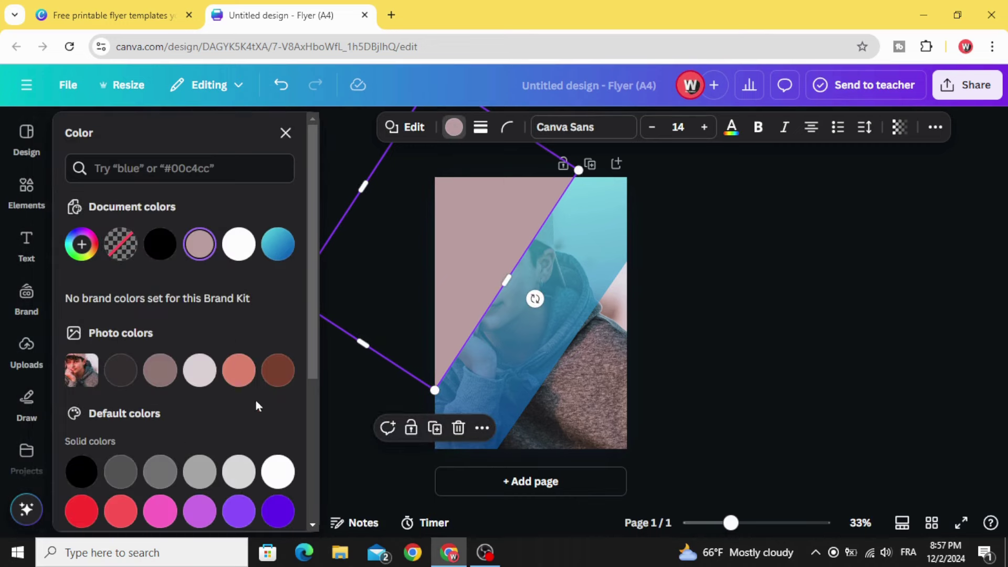
click(278, 471)
Step: Duplicate the white shape and move the copy over the lower-right area
click(436, 394)
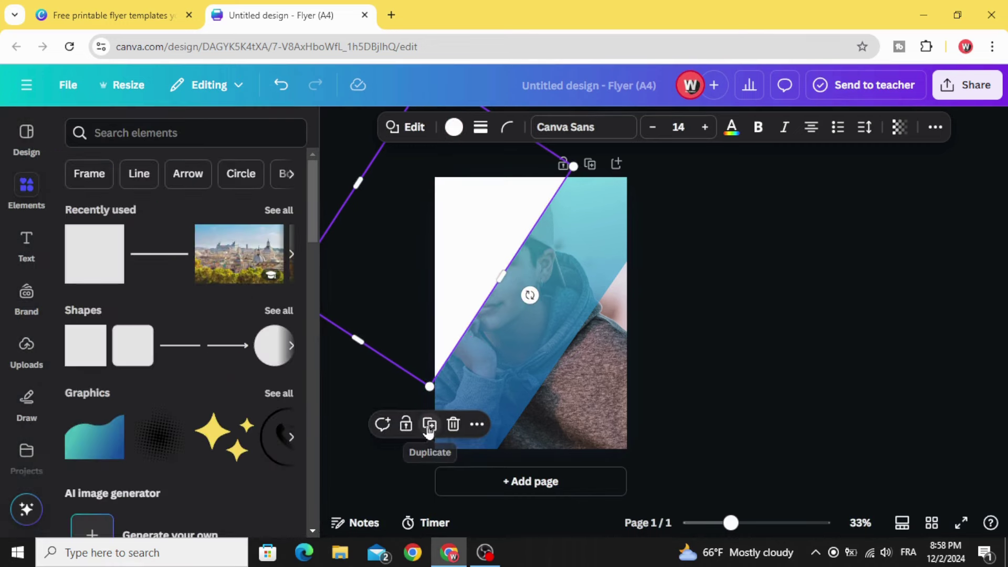
drag(408, 230, 604, 387)
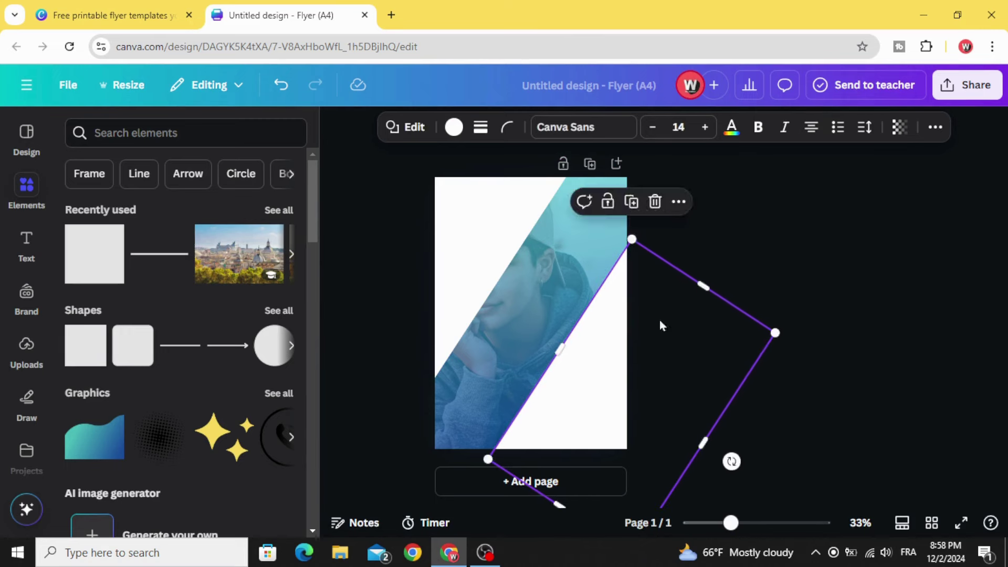
click(773, 222)
Step: Download the flyer as a 1,414 × 2,000 px PNG
click(969, 85)
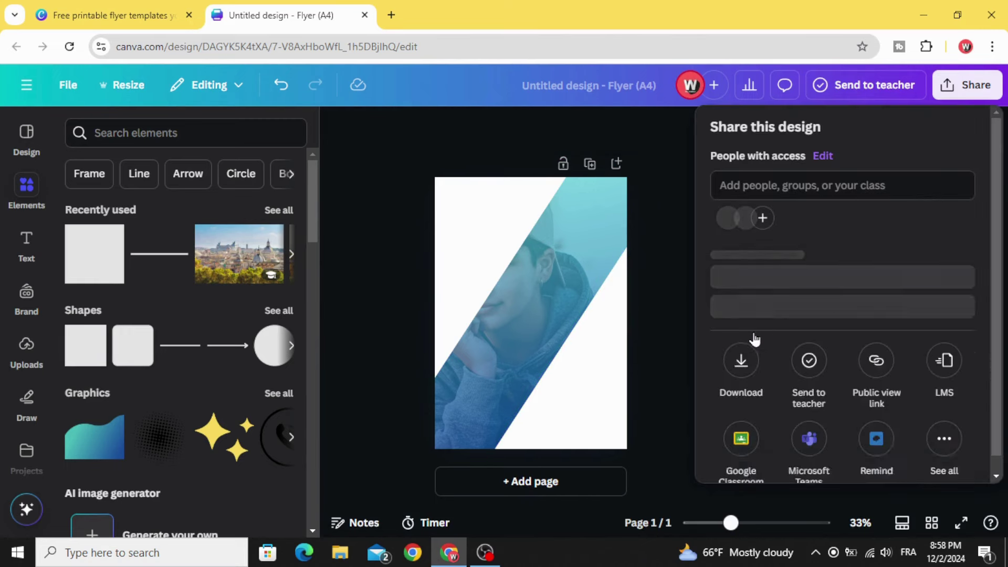
click(730, 388)
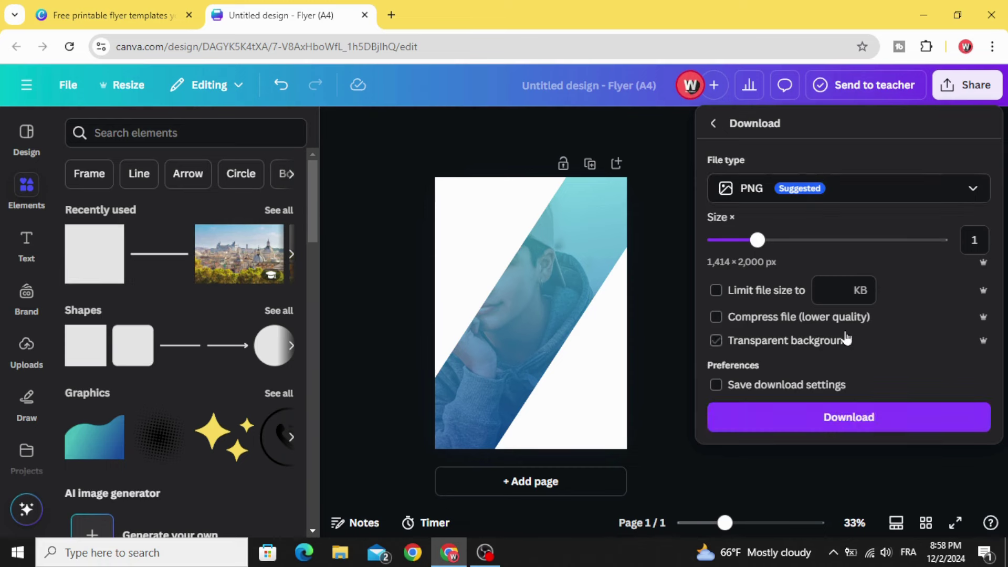
click(876, 418)
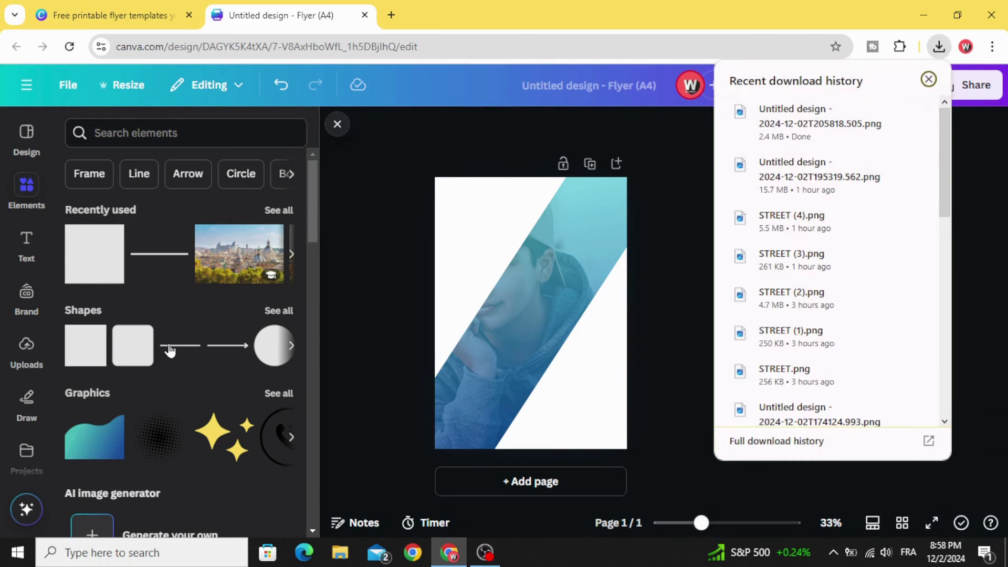
click(27, 362)
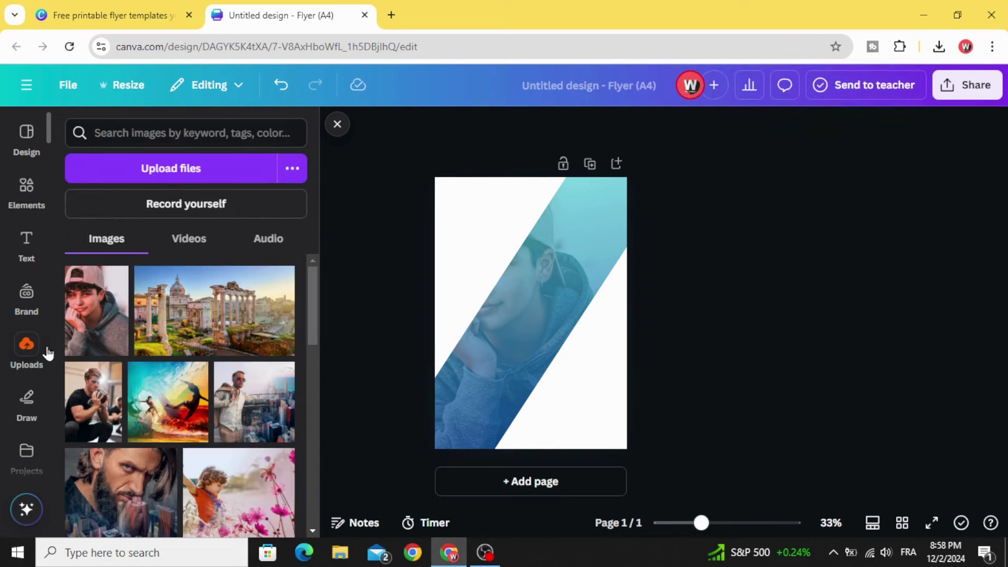
Step: Upload the downloaded flyer PNG from the browser's downloads into Canva's Uploads
click(939, 46)
drag(839, 120, 325, 350)
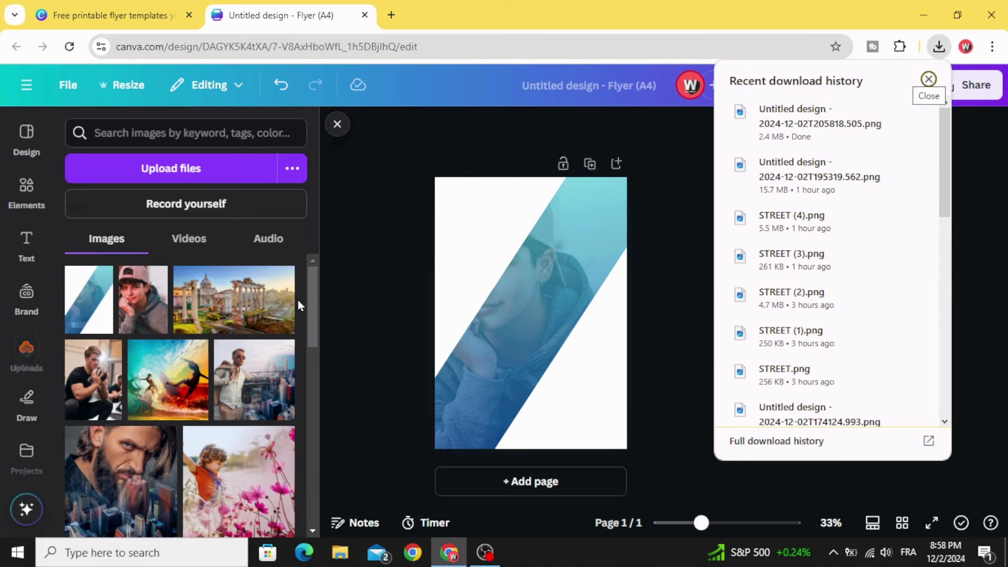
click(674, 248)
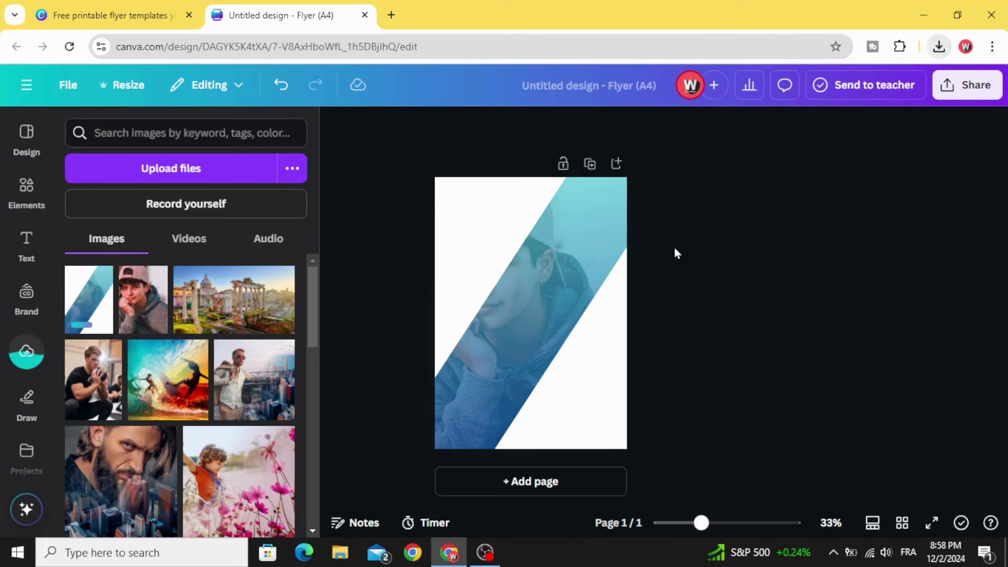
Step: Delete the blue diagonal band and white triangle shapes, leaving the full photo
click(533, 311)
drag(534, 310, 563, 164)
click(512, 220)
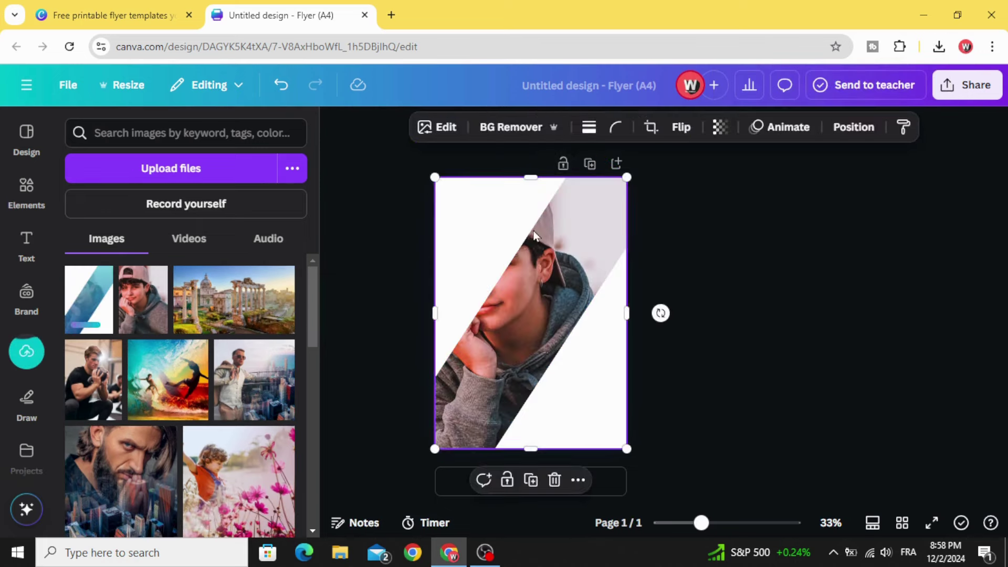
click(490, 238)
click(450, 424)
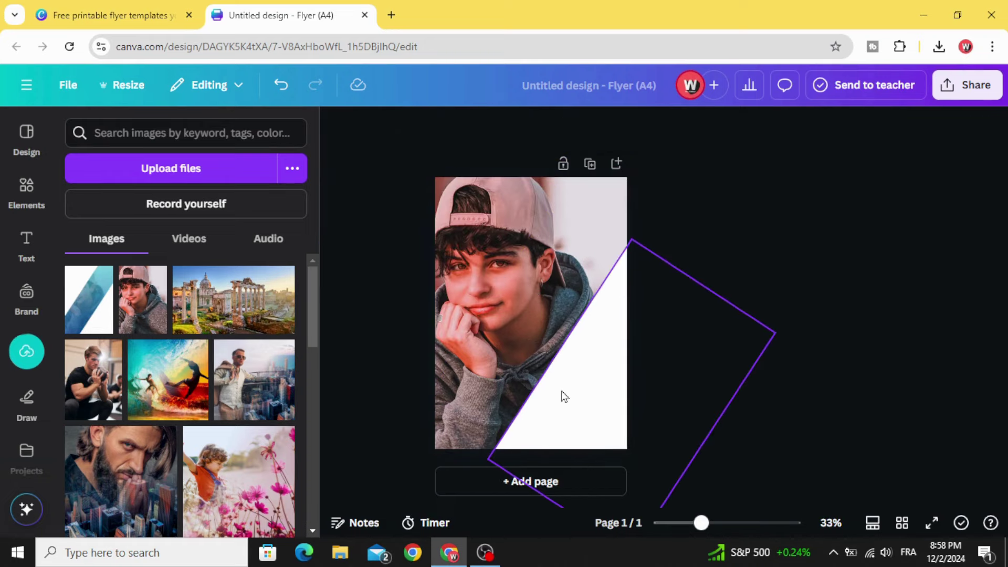
click(612, 228)
click(658, 201)
click(508, 289)
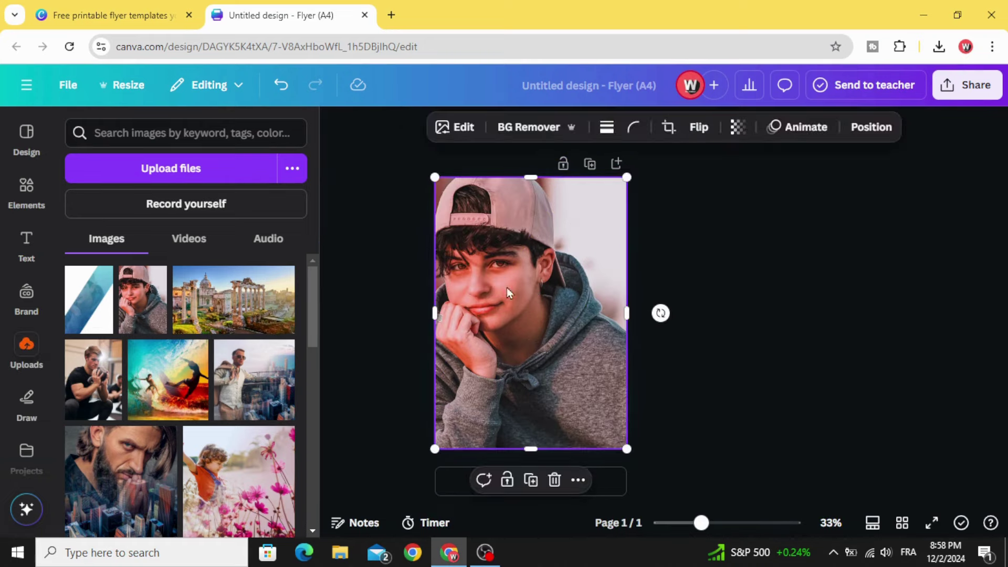
Step: Apply the Mono 'Noir' filter to the portrait photo
click(465, 128)
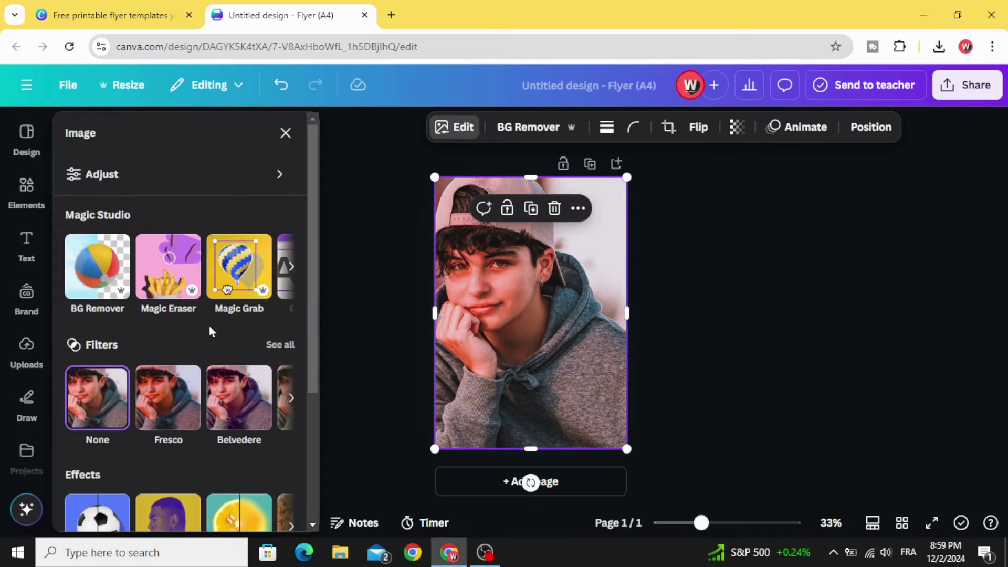
click(282, 345)
scroll(244, 363, down, 10)
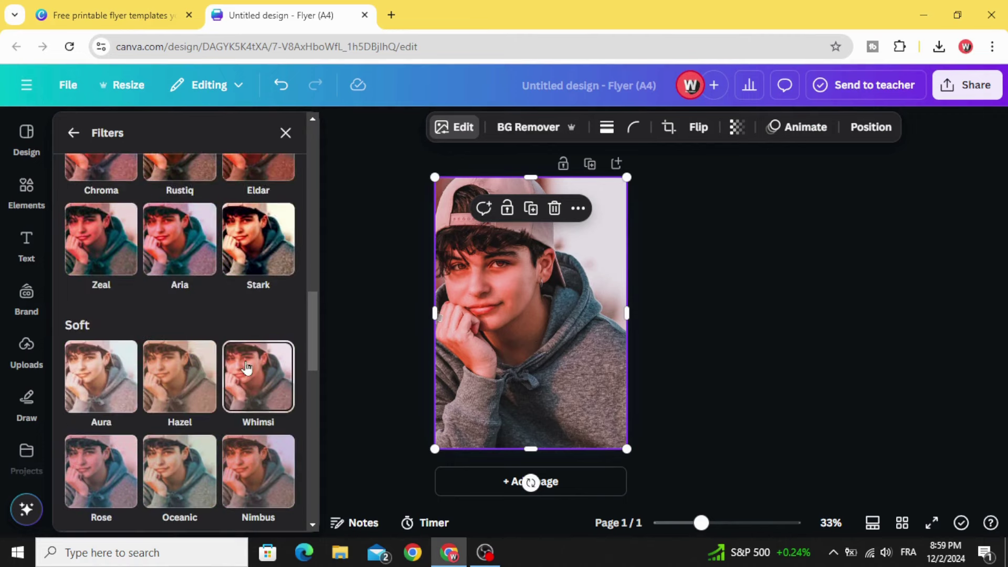
scroll(246, 367, down, 8)
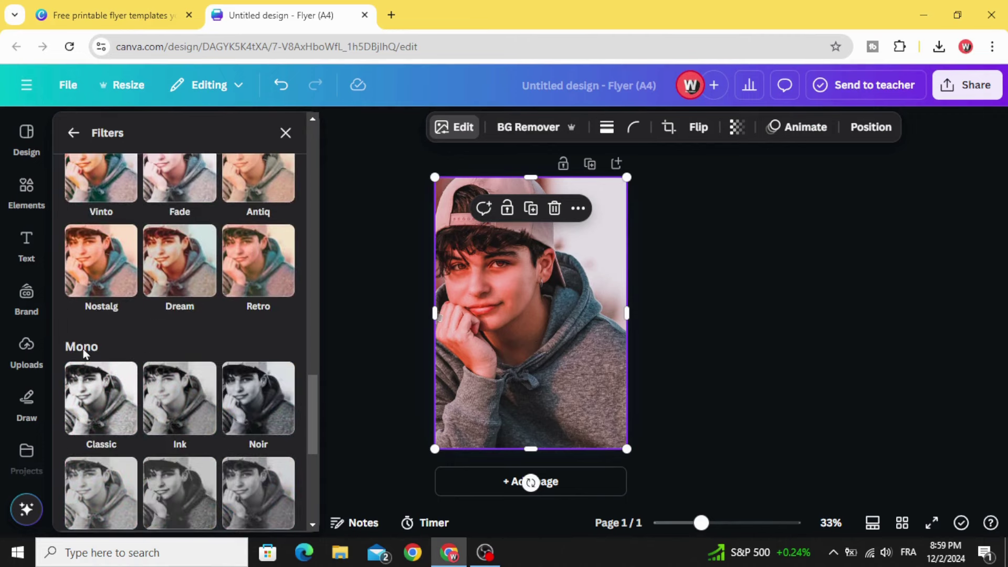
scroll(241, 335, down, 3)
click(256, 264)
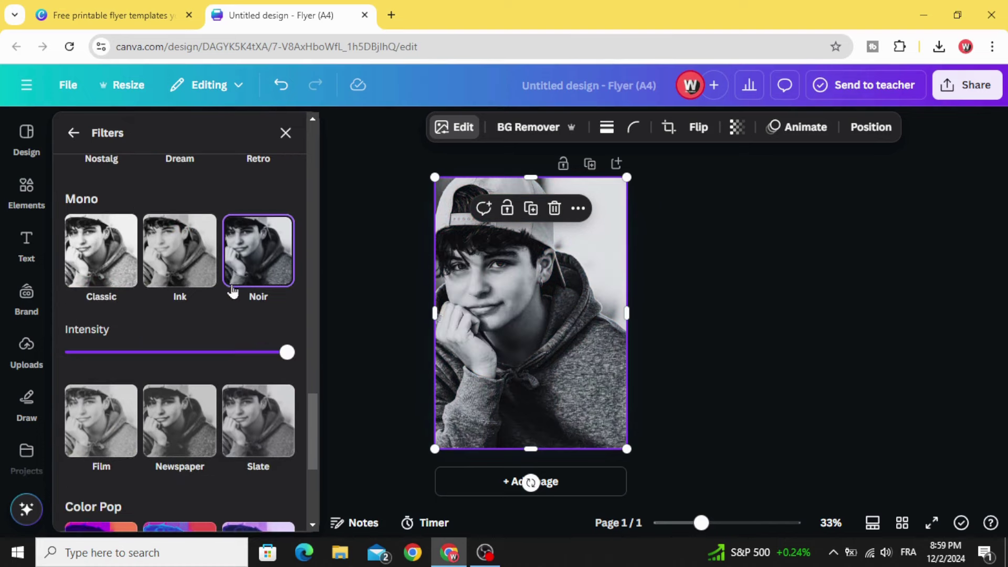
Step: Place the flyer PNG over the whole page and strip its white background with BG Remover
key(Escape)
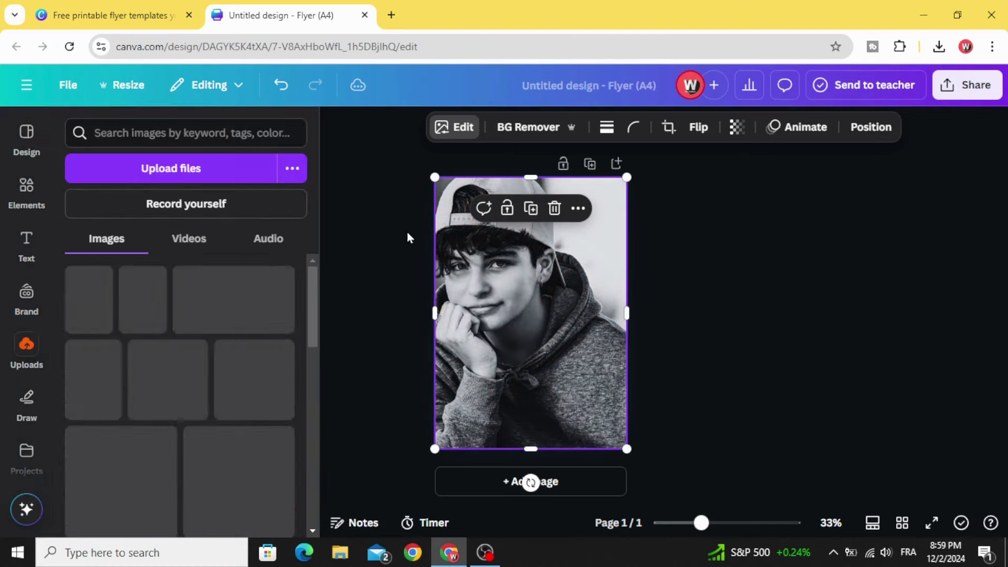
click(89, 299)
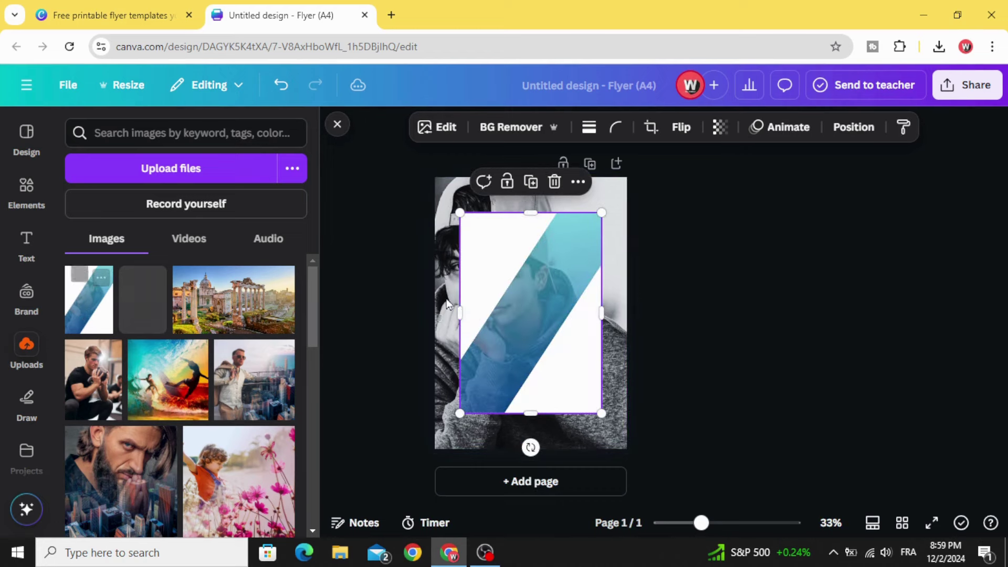
drag(532, 335, 507, 299)
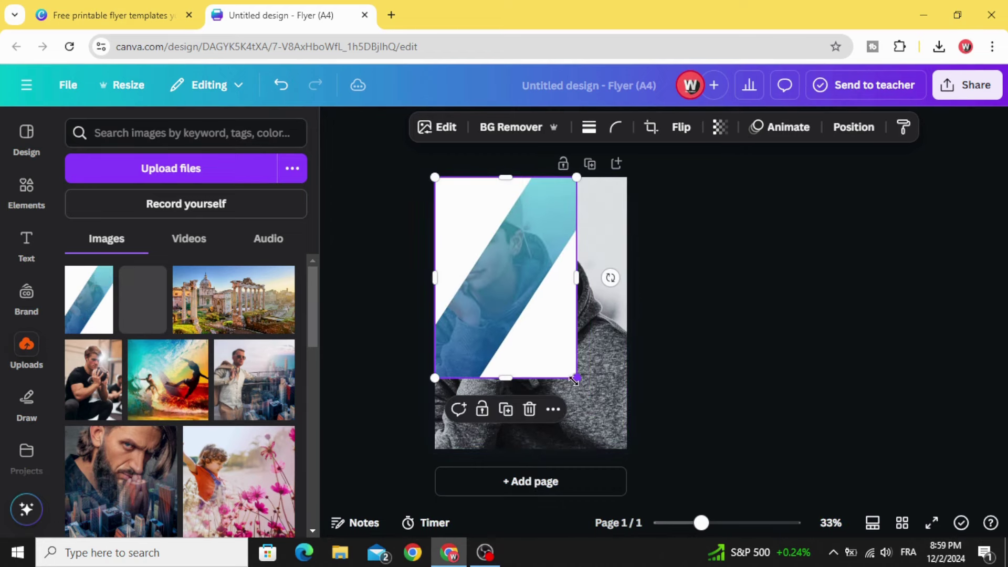
drag(575, 379, 627, 449)
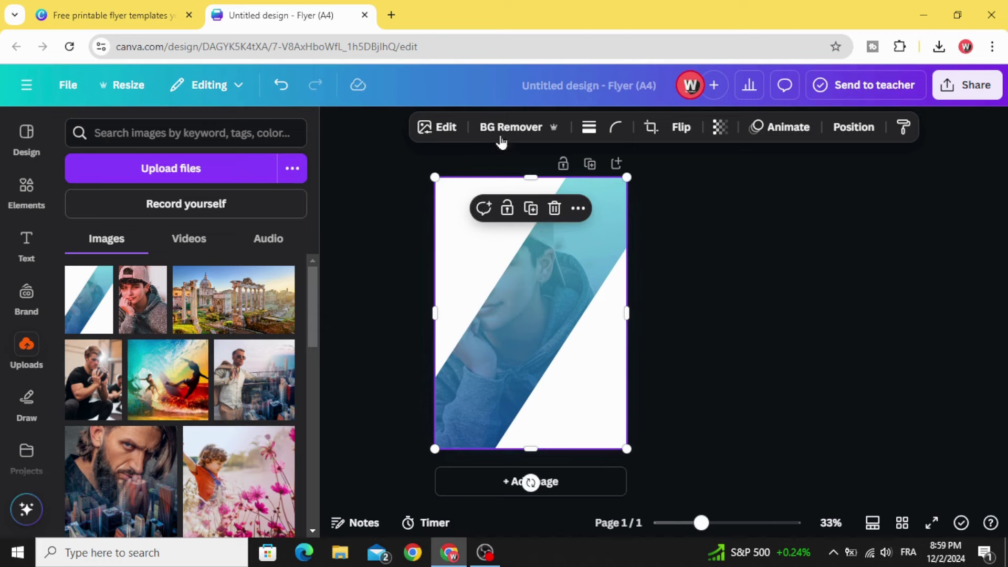
click(501, 139)
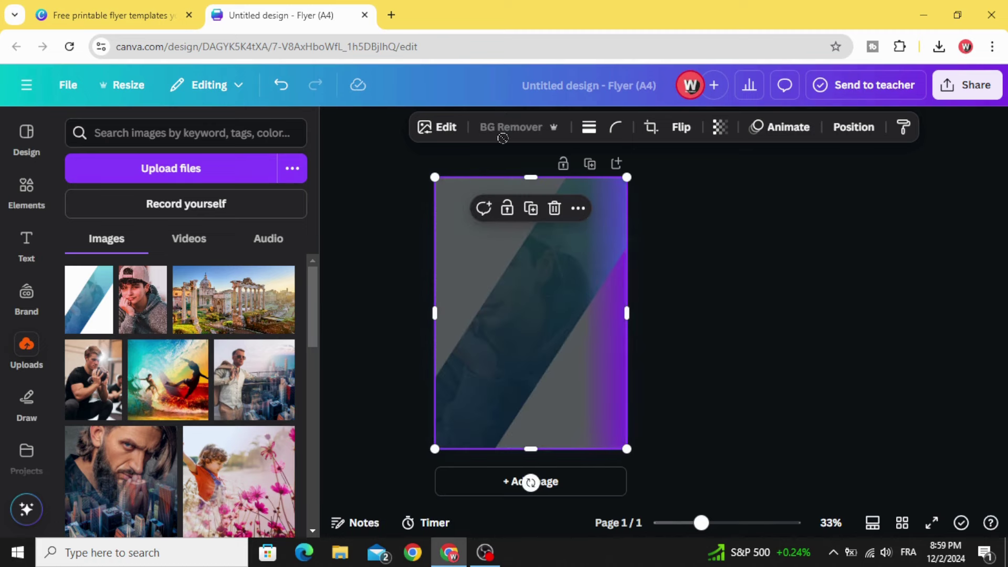
click(448, 127)
scroll(256, 320, down, 3)
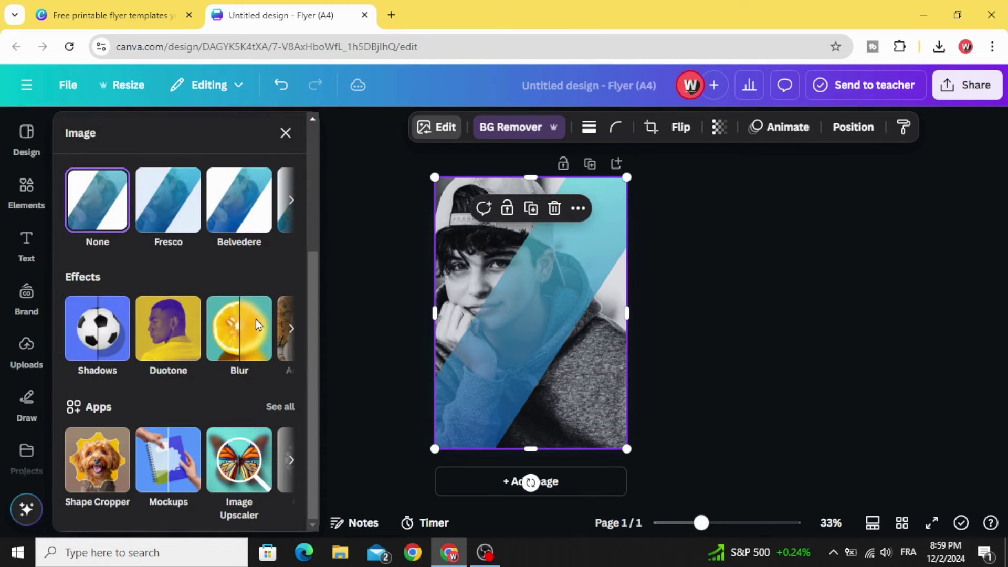
scroll(188, 178, up, 3)
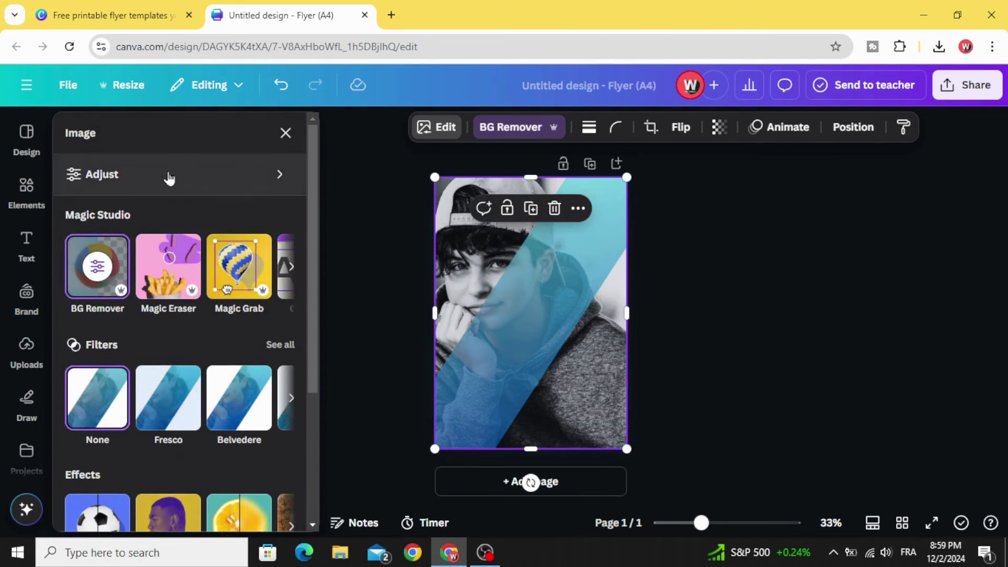
Step: Set the overlay image's saturation to 40 and clarity to 31
click(169, 179)
scroll(236, 410, down, 5)
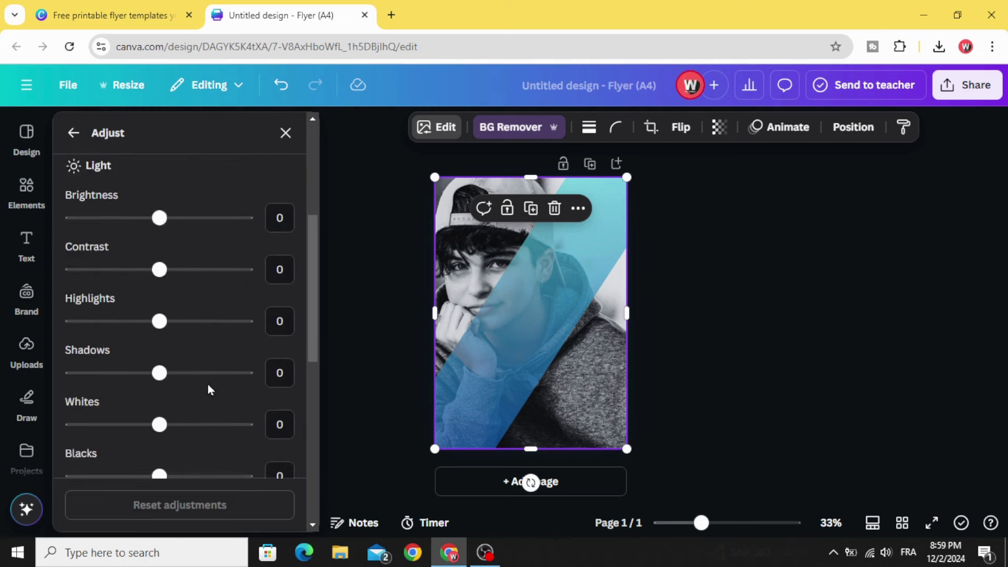
scroll(209, 388, down, 6)
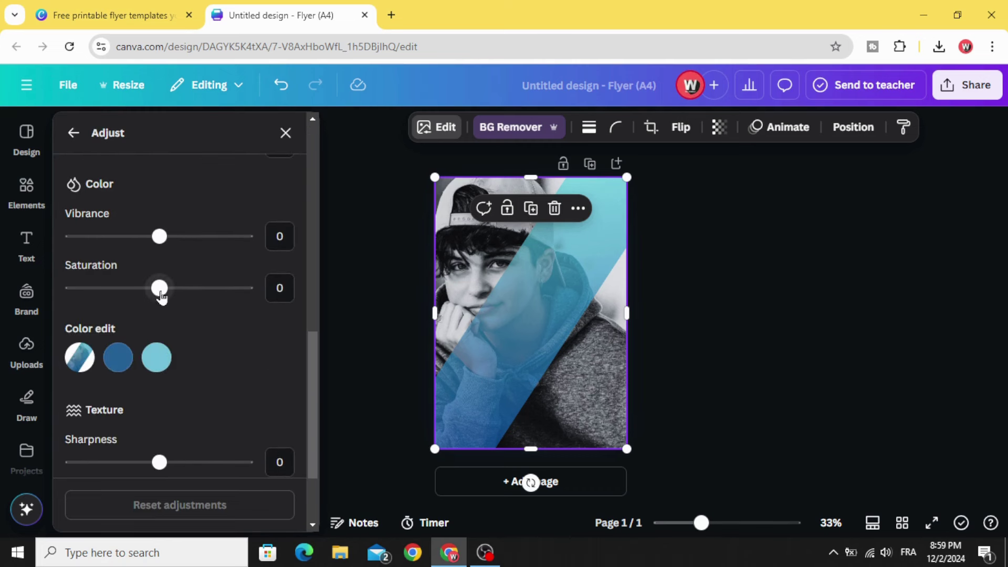
drag(160, 292, 196, 292)
scroll(184, 363, down, 3)
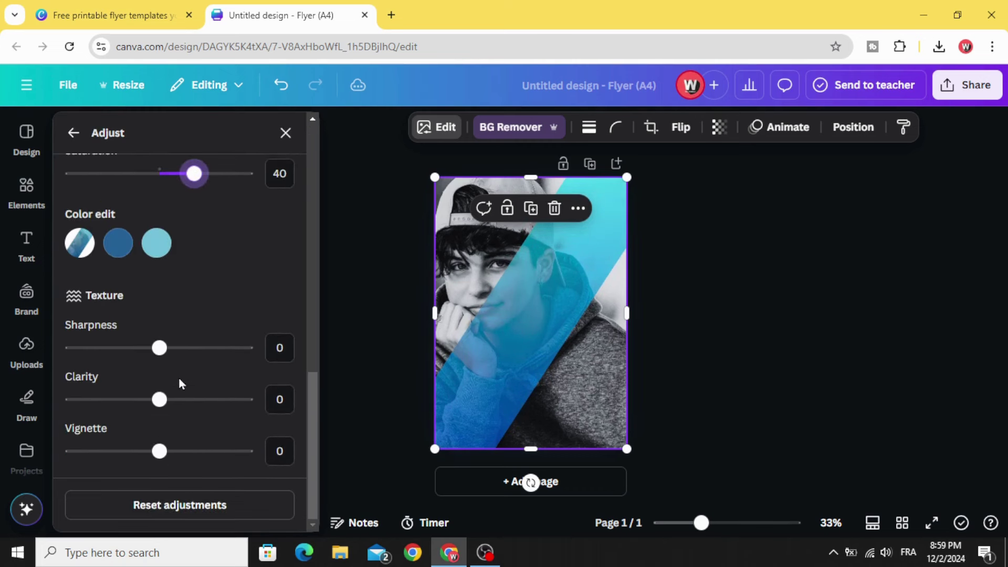
drag(166, 401, 186, 403)
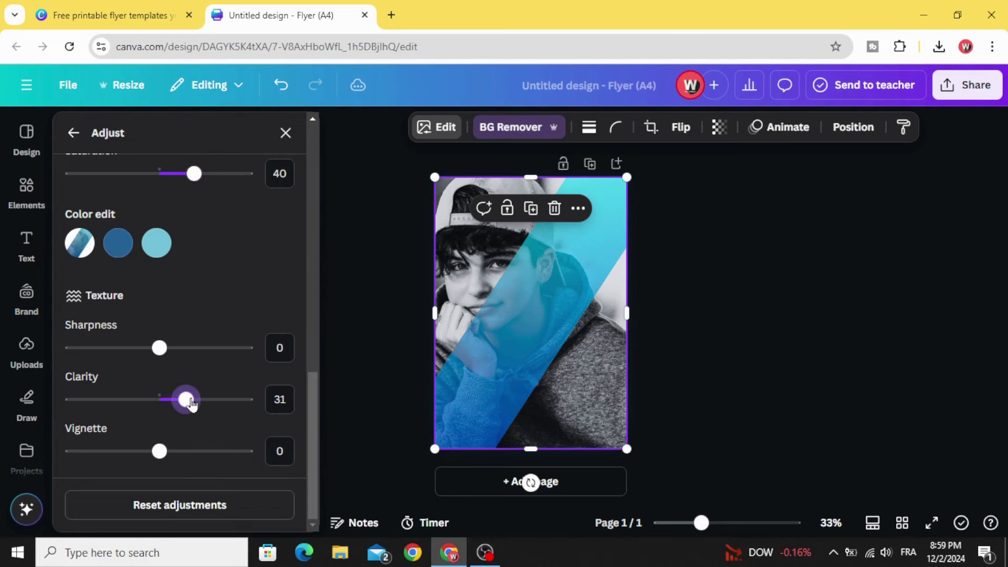
click(801, 310)
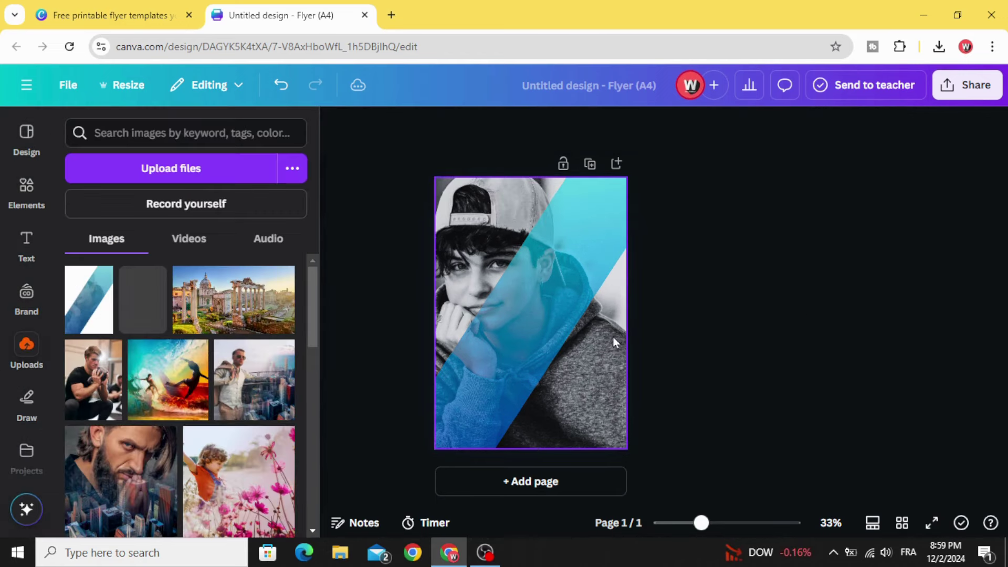
Step: Duplicate the page as Page 2 and add an uppercase 'STREET' heading
click(589, 164)
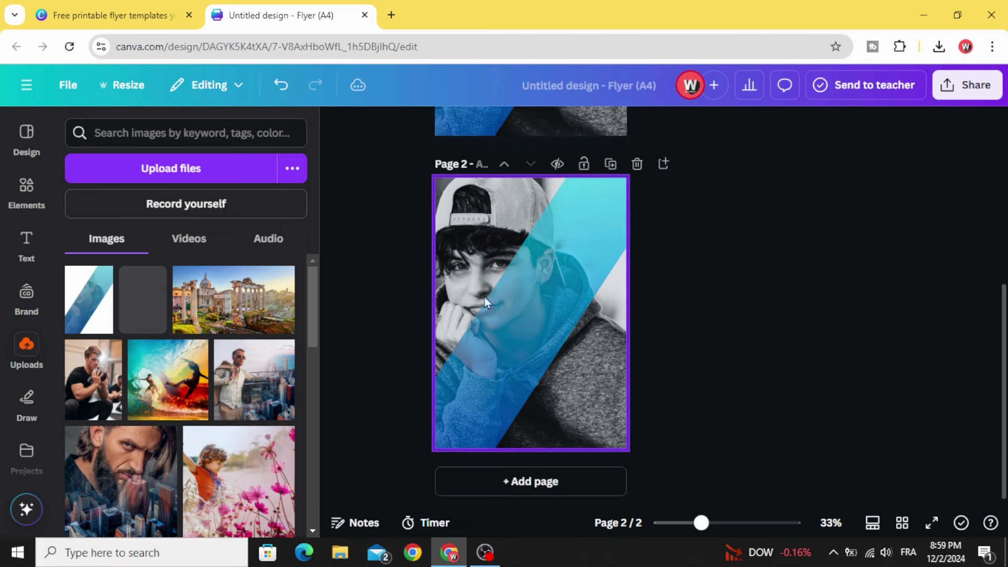
click(501, 331)
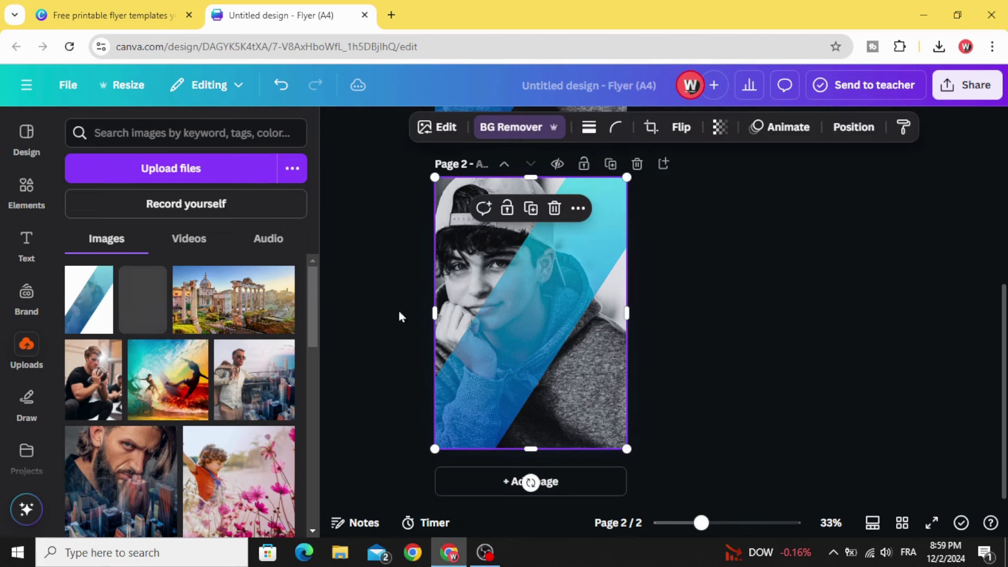
click(21, 242)
click(117, 278)
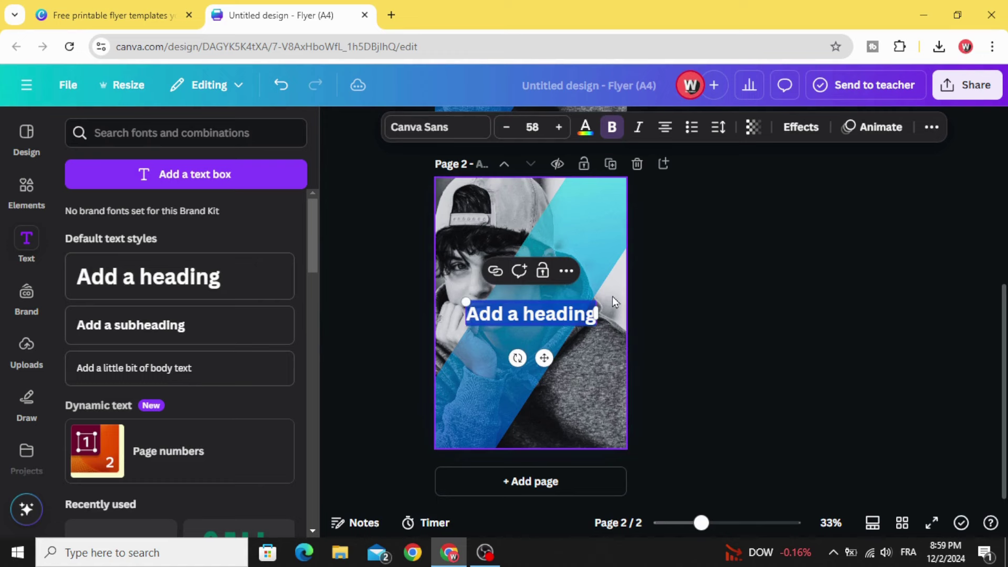
text(street)
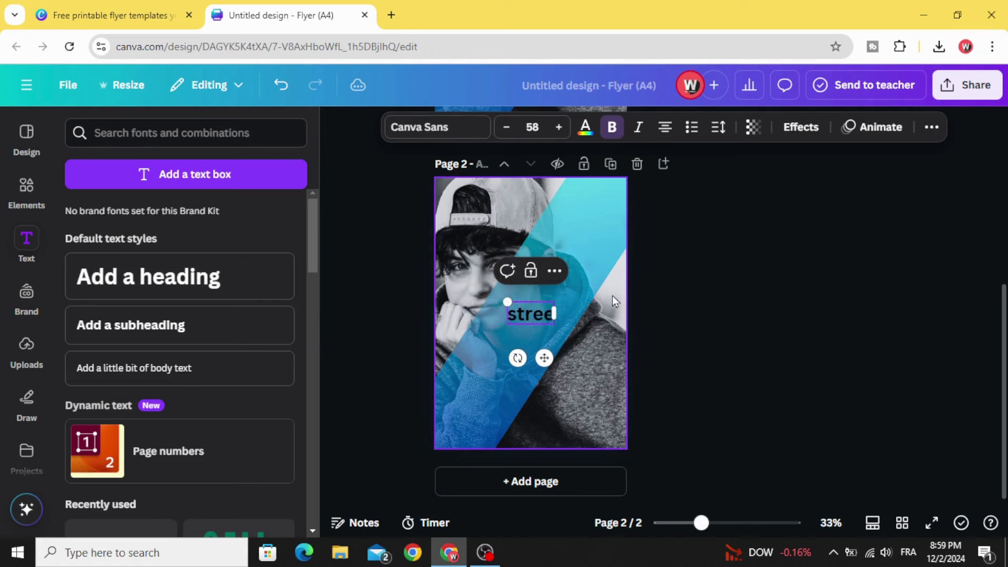
click(933, 129)
click(837, 161)
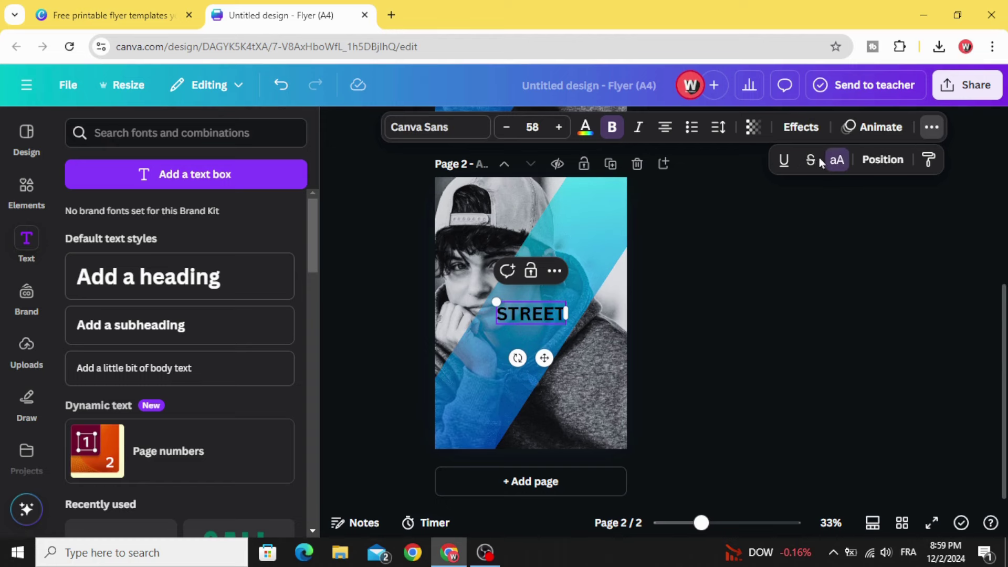
Step: Apply the Zuume Rough Bold font to STREET and enlarge it to size 265
click(407, 127)
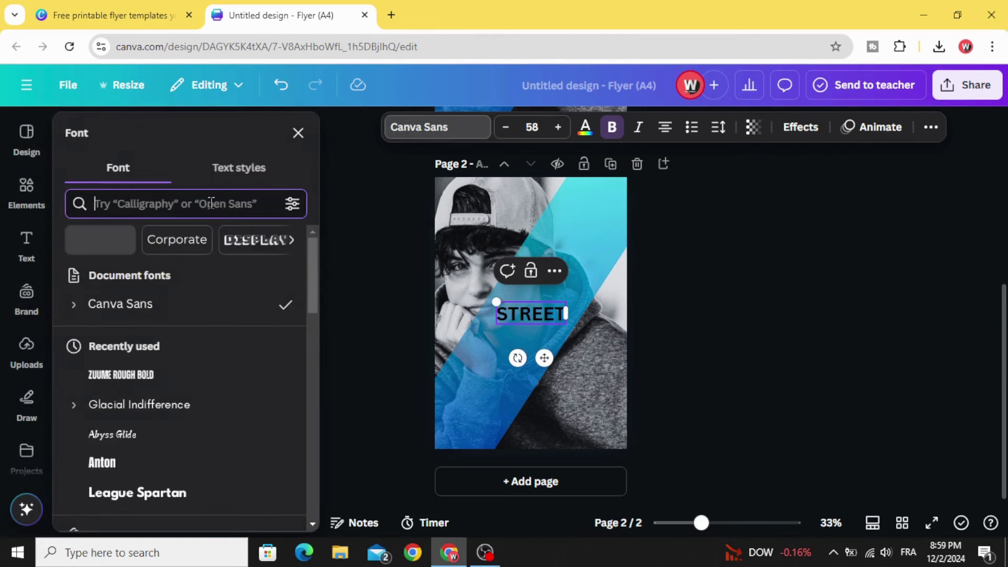
click(211, 204)
text(zuu)
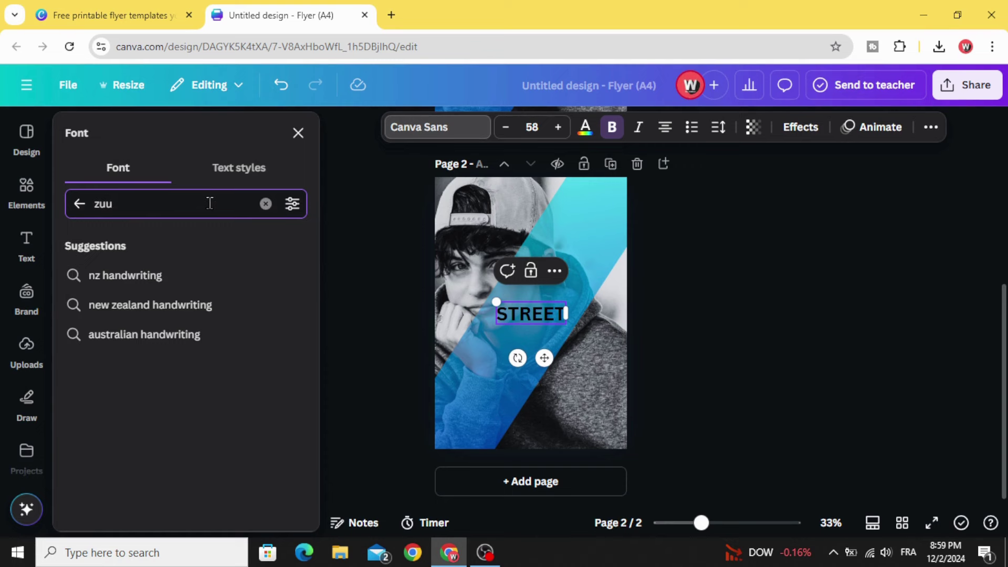
key(Return)
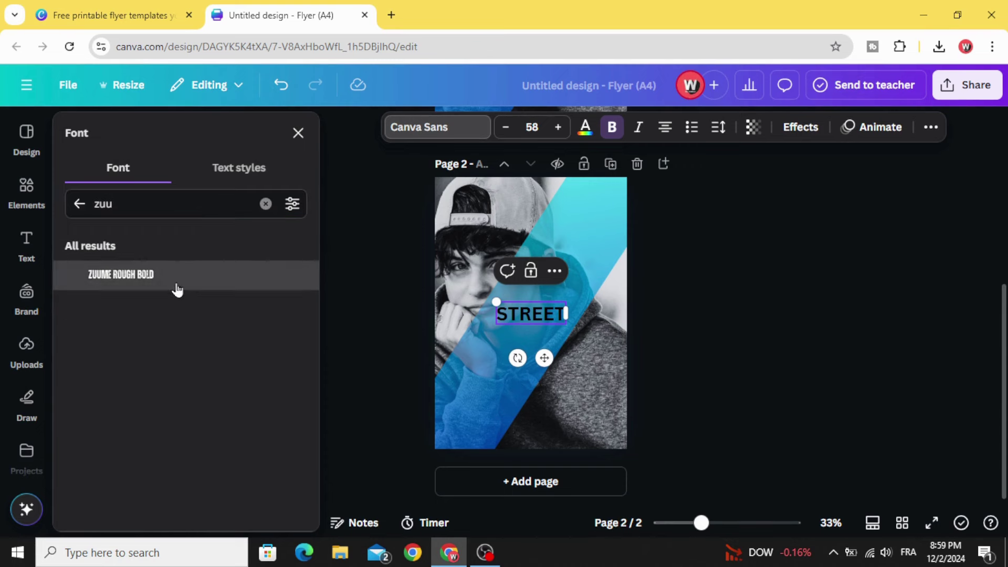
click(177, 288)
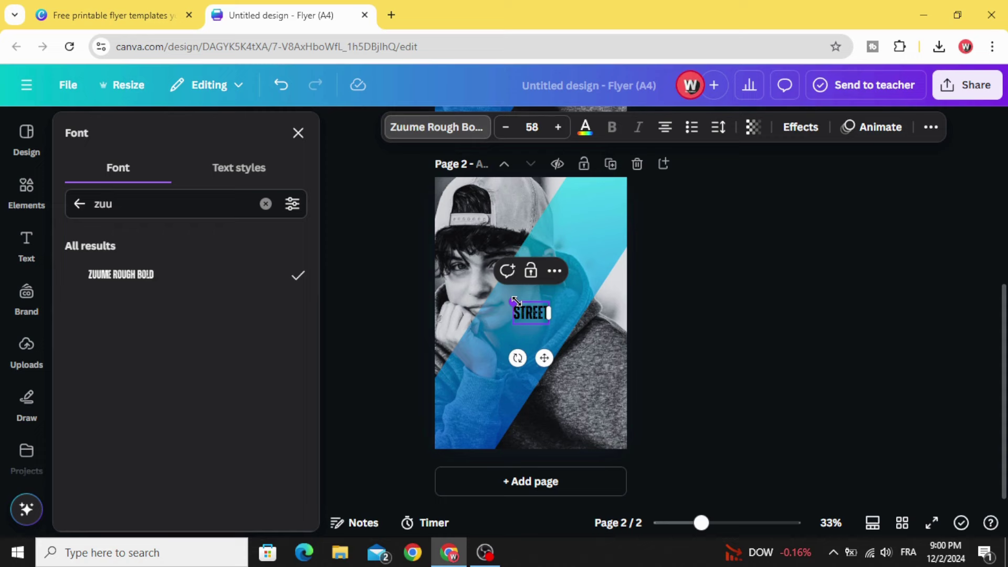
drag(516, 301, 445, 261)
drag(550, 324, 621, 378)
Step: Turn the STREET text white and recentre it on the page
click(584, 129)
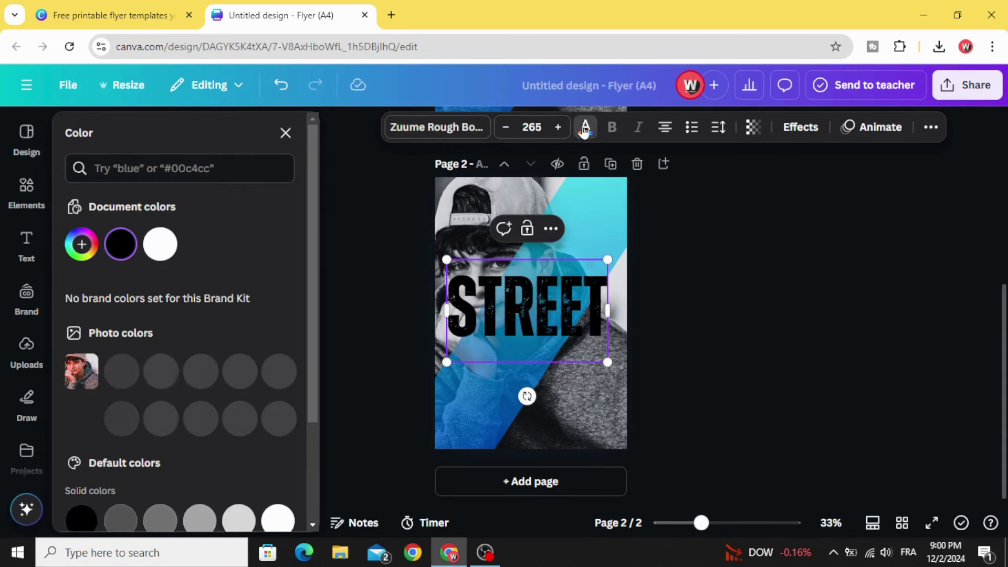
click(168, 245)
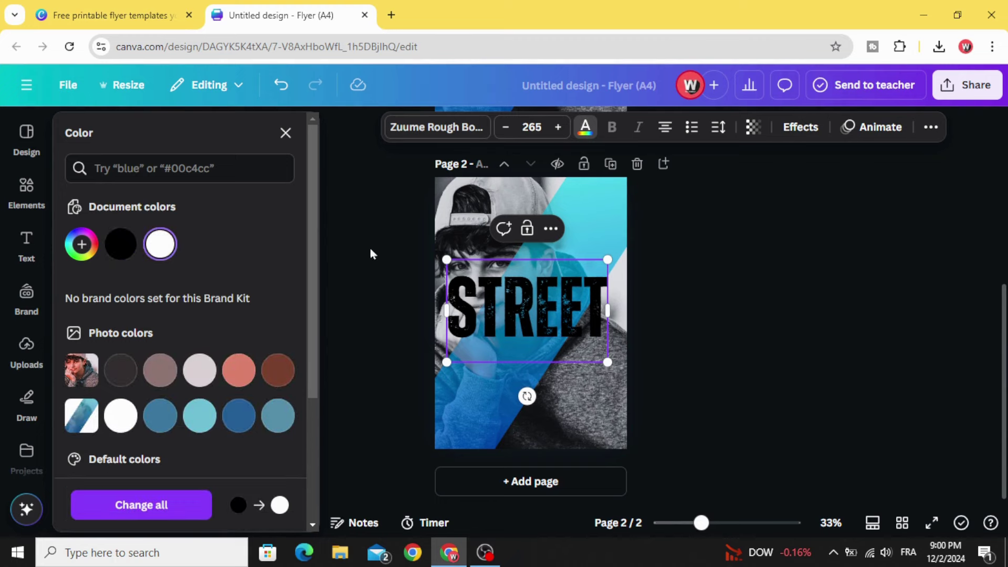
key(Escape)
click(585, 128)
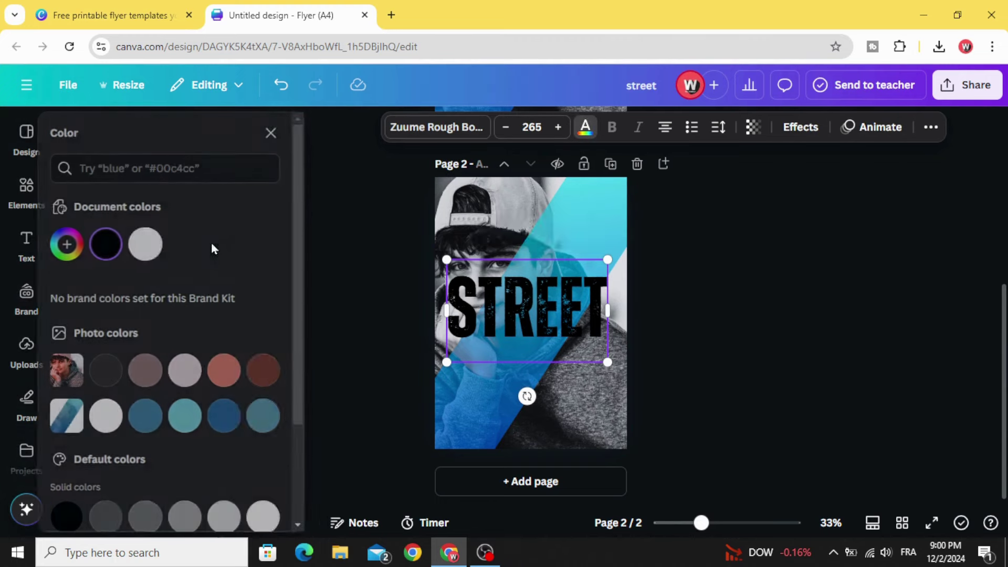
click(167, 245)
key(Escape)
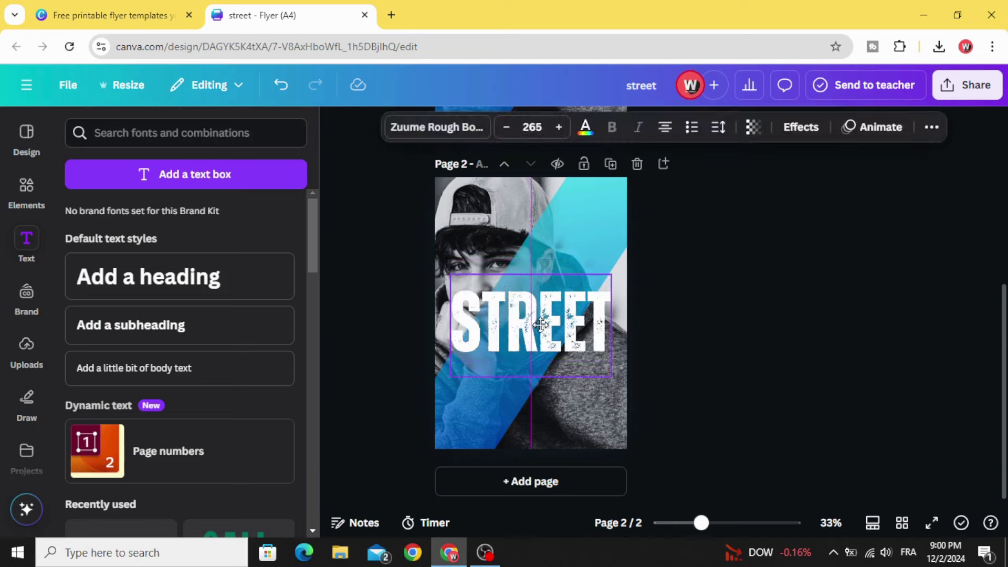
drag(531, 310, 540, 312)
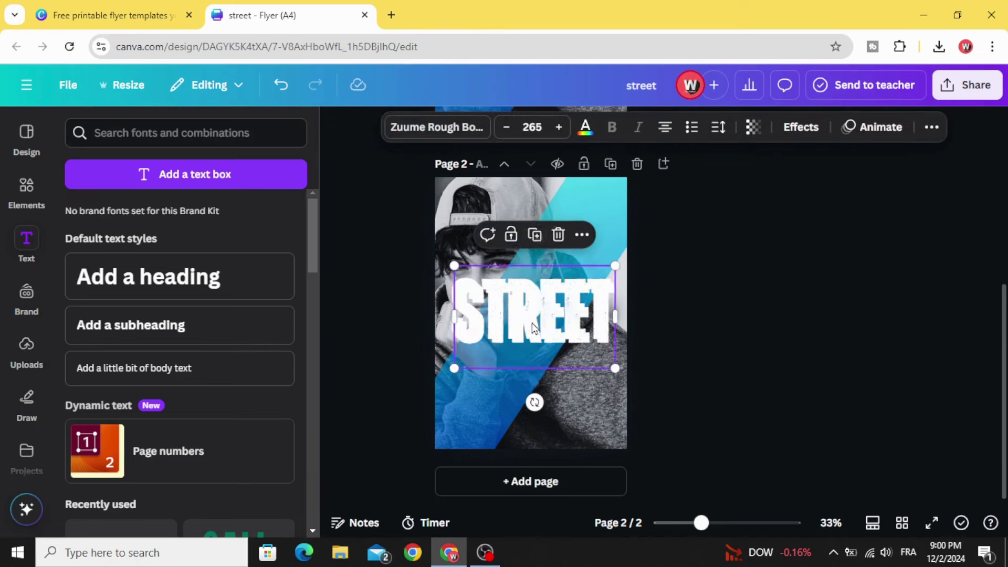
Step: Duplicate STREET, retype the copy as 'WEAR', and align it just beneath STREET
click(532, 231)
drag(530, 320, 523, 389)
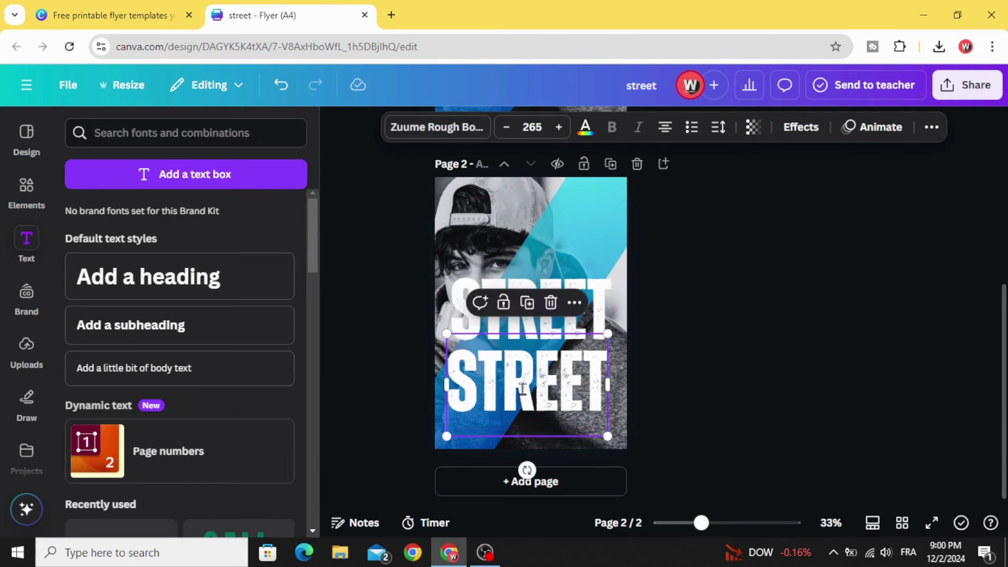
double_click(523, 388)
text(WEA)
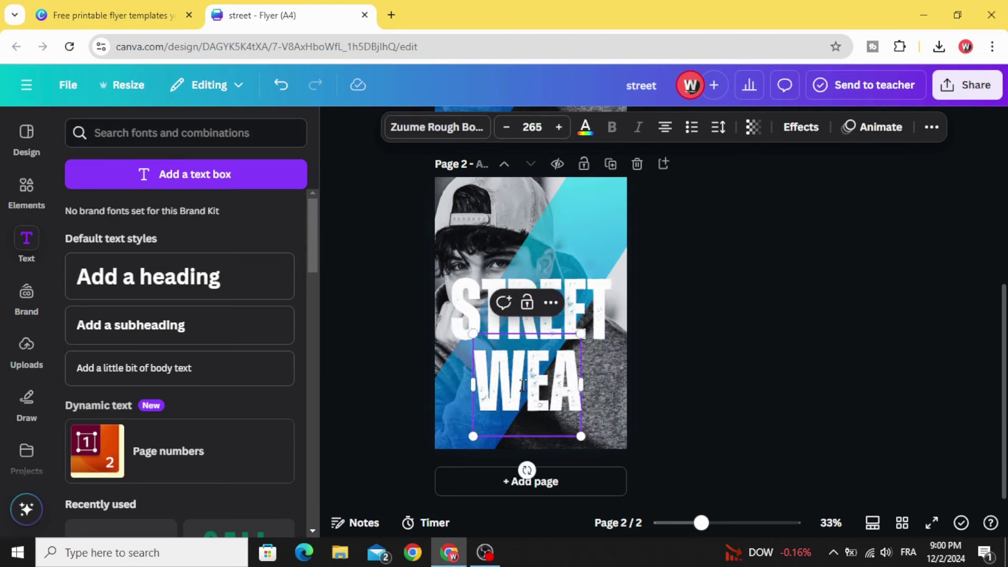
text(R)
click(383, 344)
click(509, 386)
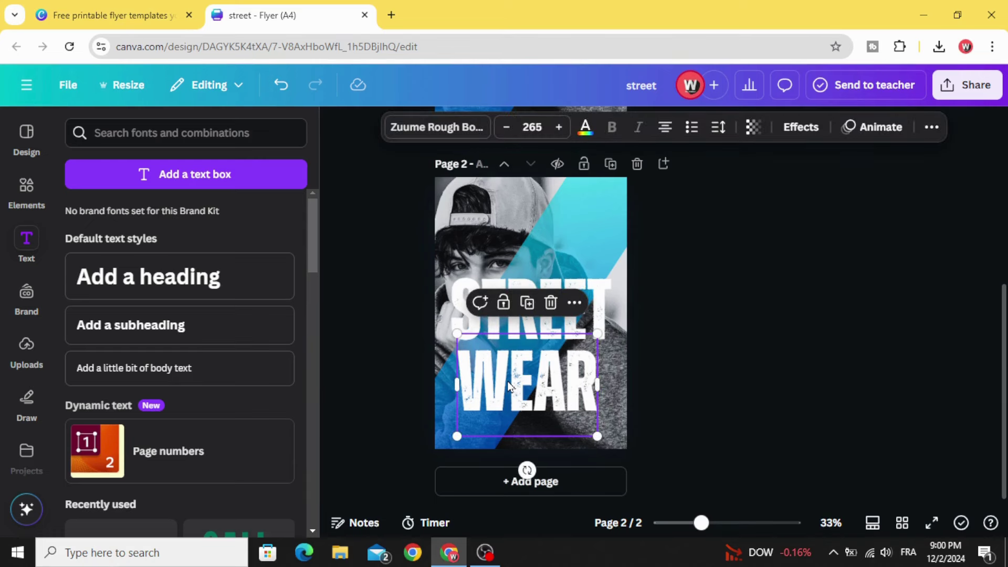
click(397, 345)
drag(517, 376, 516, 370)
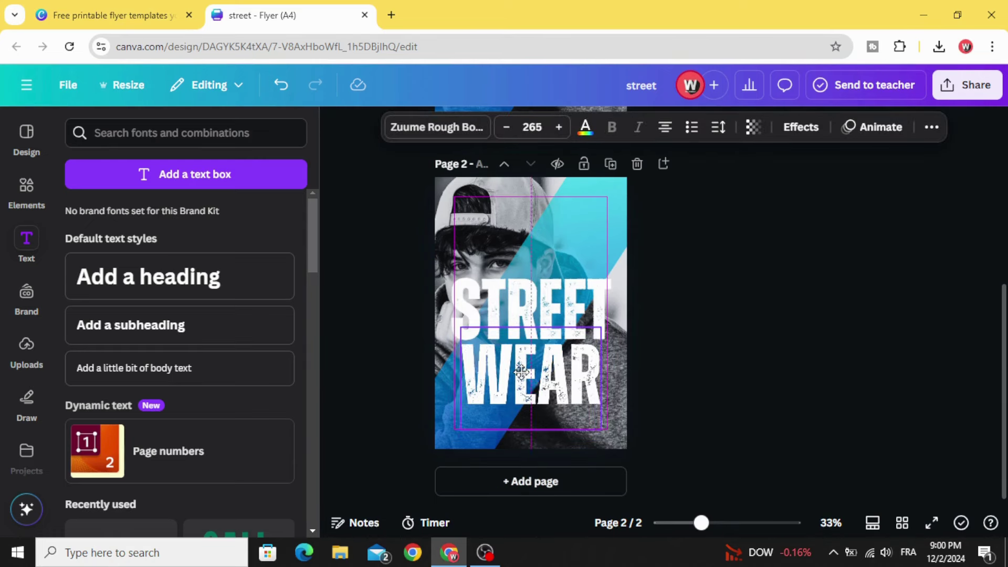
drag(521, 372, 521, 373)
click(387, 333)
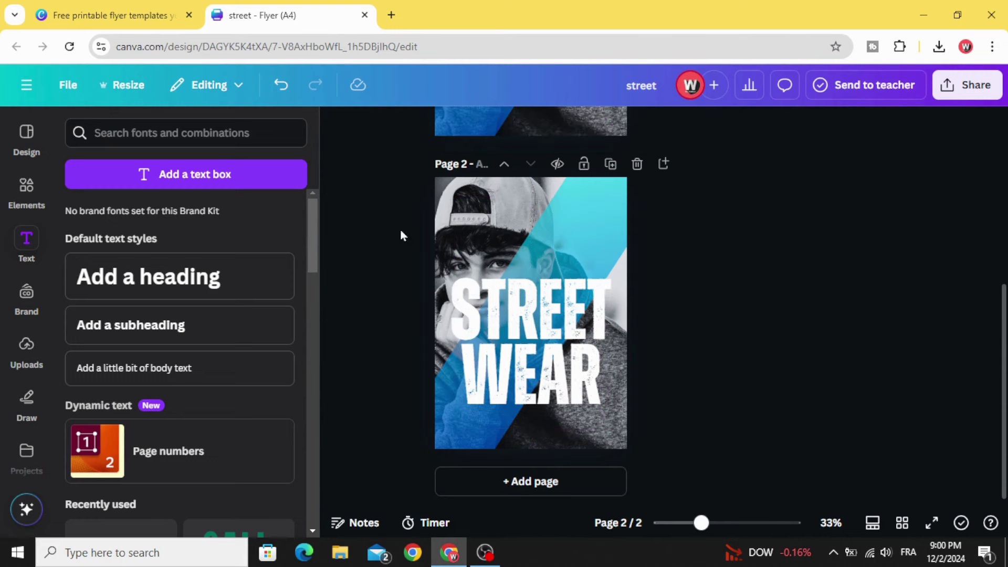
Step: Delete the blue diagonal overlay and the black-and-white photo from page 2
click(578, 219)
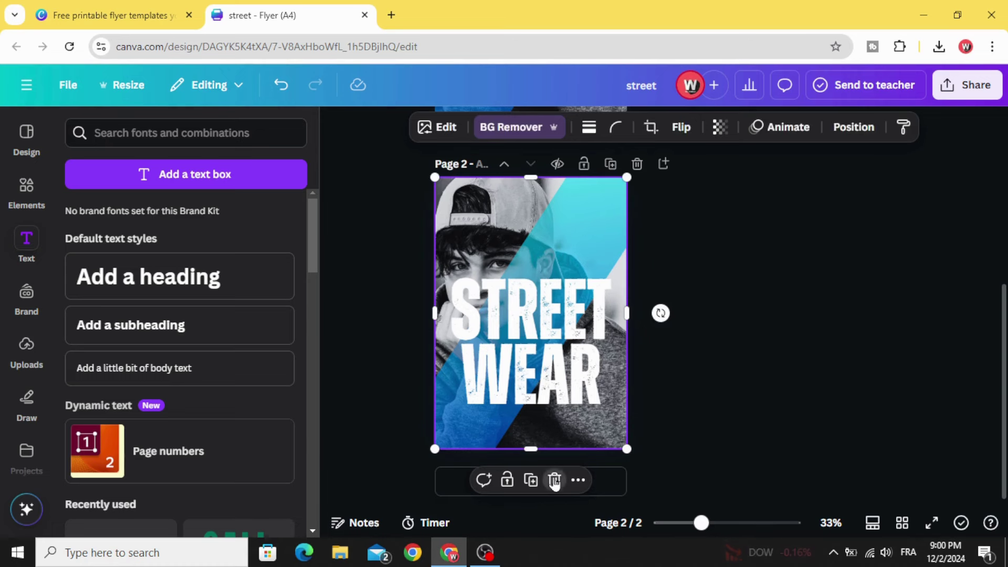
click(555, 480)
click(561, 210)
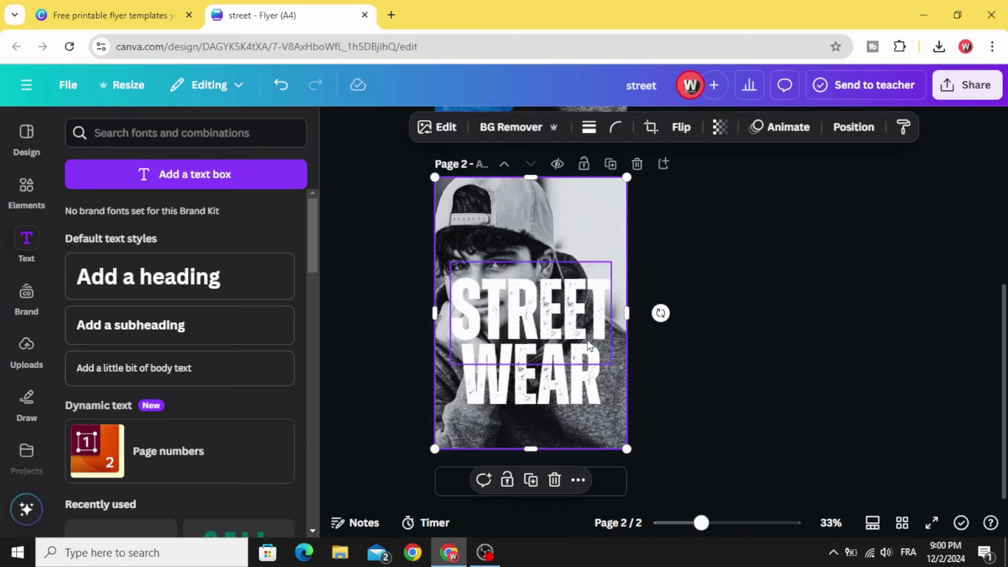
click(555, 480)
Step: Set the page 2 background colour to black
click(549, 221)
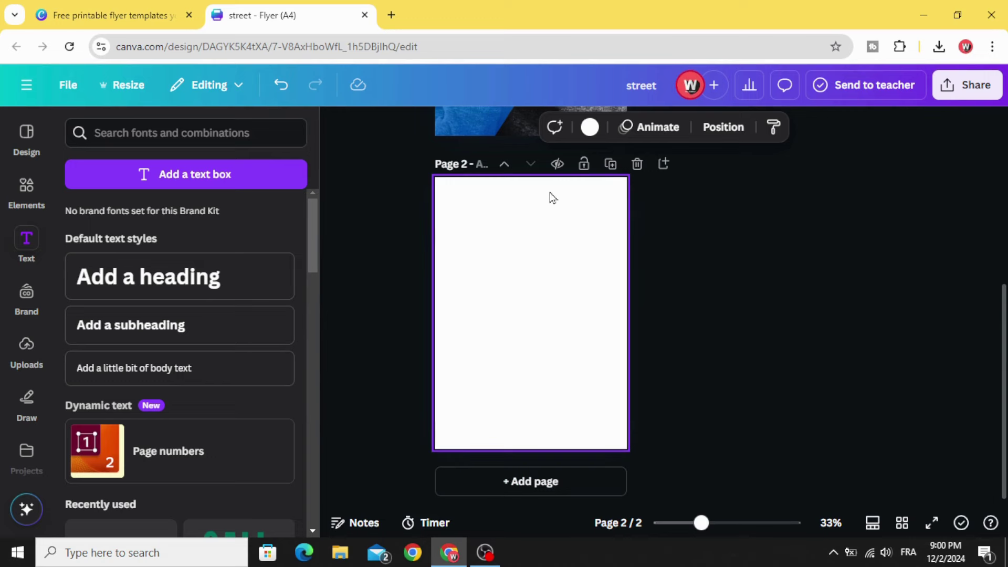
click(590, 126)
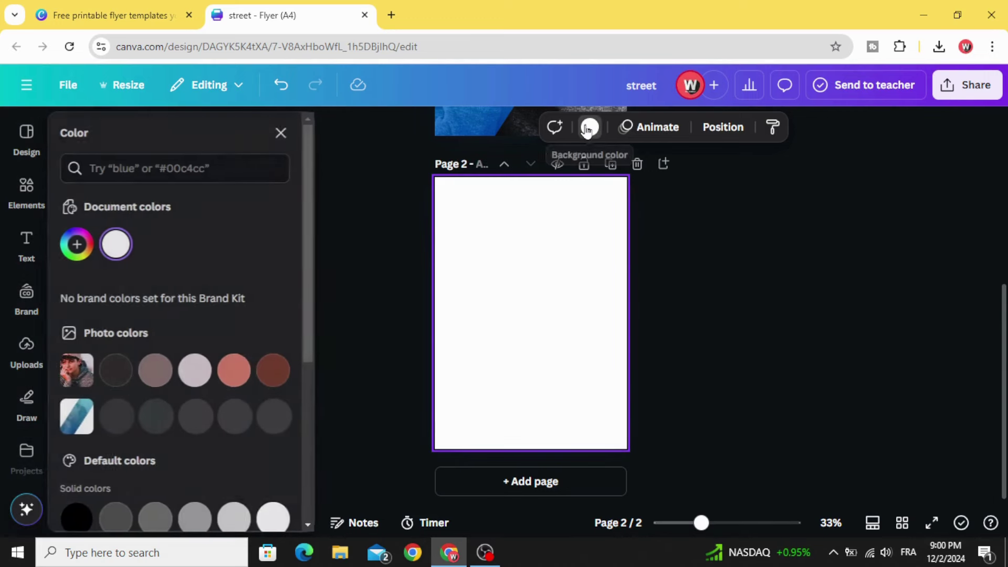
click(81, 517)
click(373, 292)
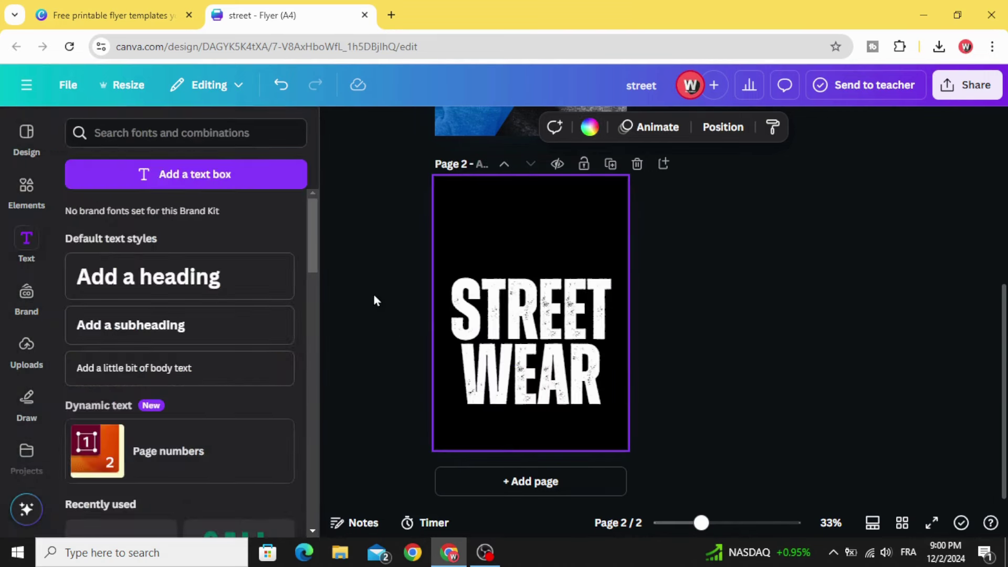
Step: Add a square from Elements and tilt it about 28° over the ST letters
click(28, 187)
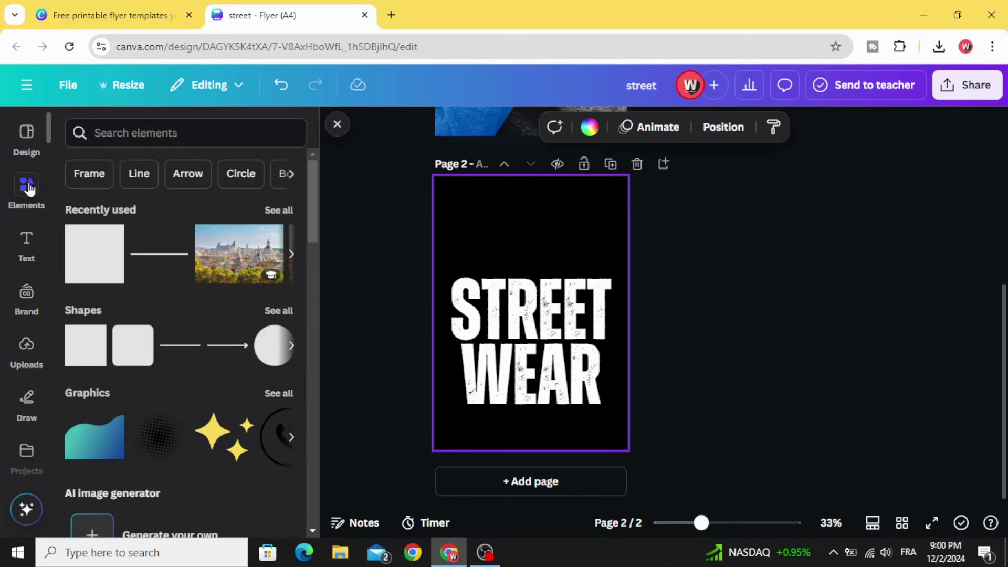
click(85, 345)
click(388, 320)
scroll(401, 335, up, 3)
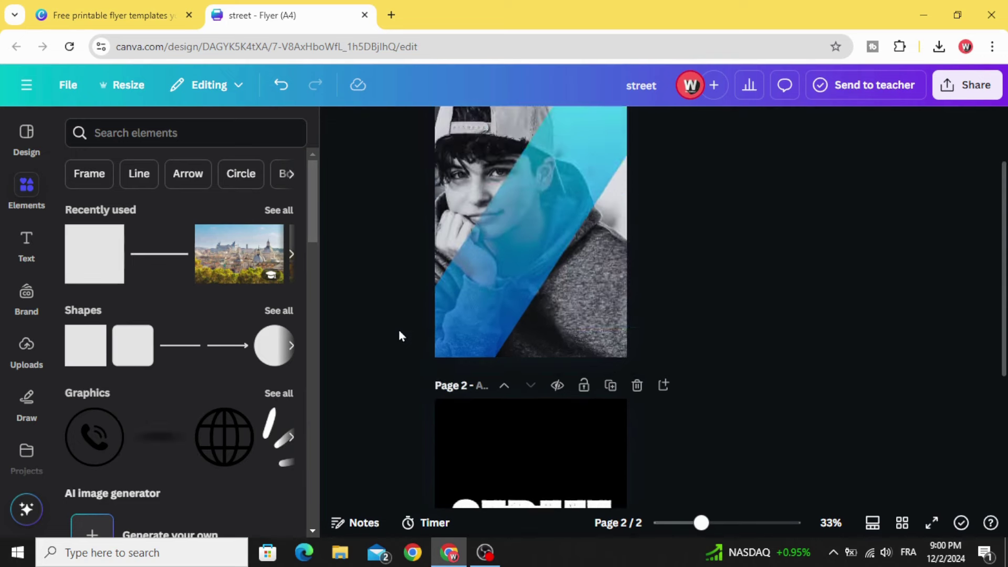
scroll(401, 336, down, 3)
drag(516, 315, 478, 257)
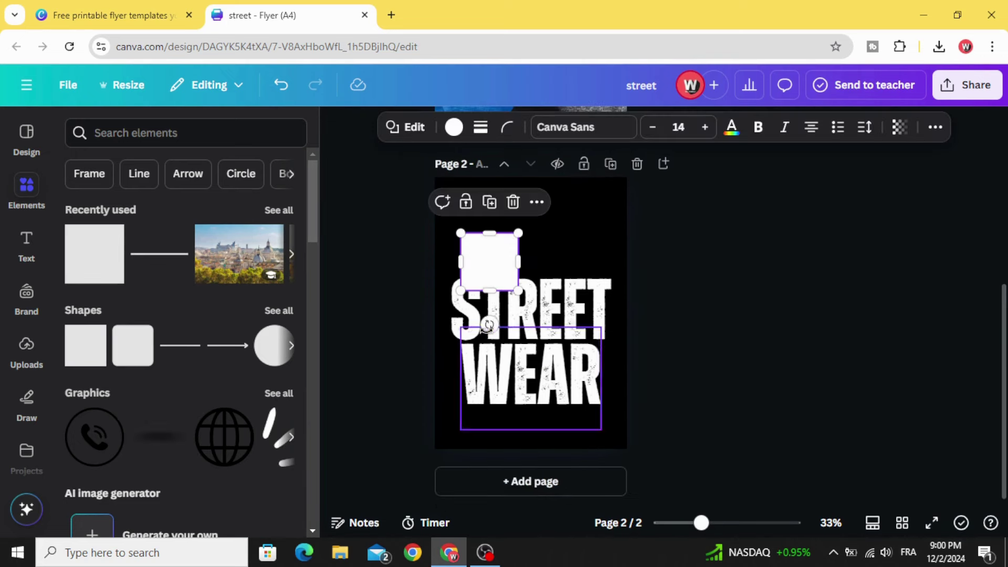
drag(488, 323, 442, 334)
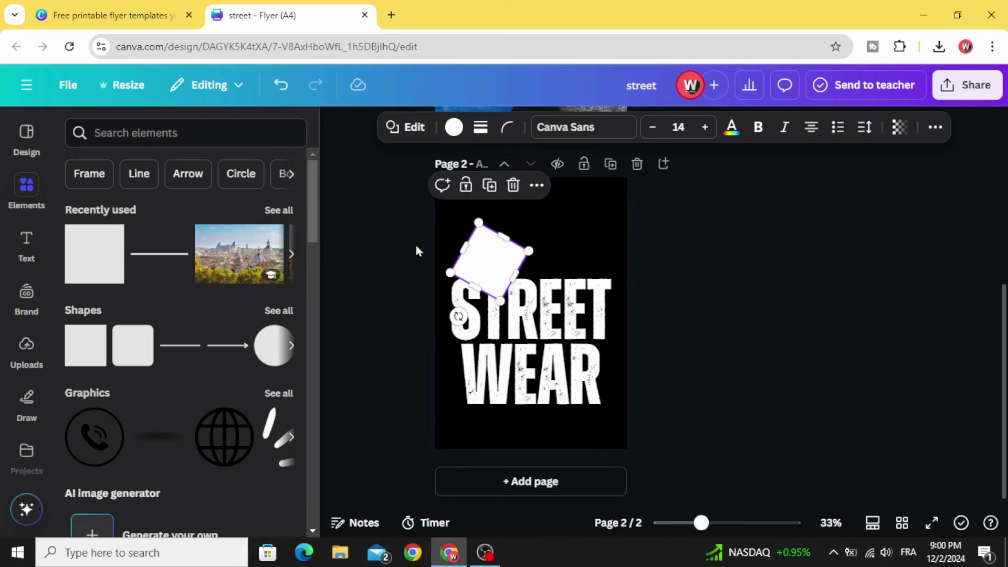
click(411, 251)
drag(469, 266, 427, 278)
Step: Colour the tilted square black and move it to the page's lower-right edge
click(453, 128)
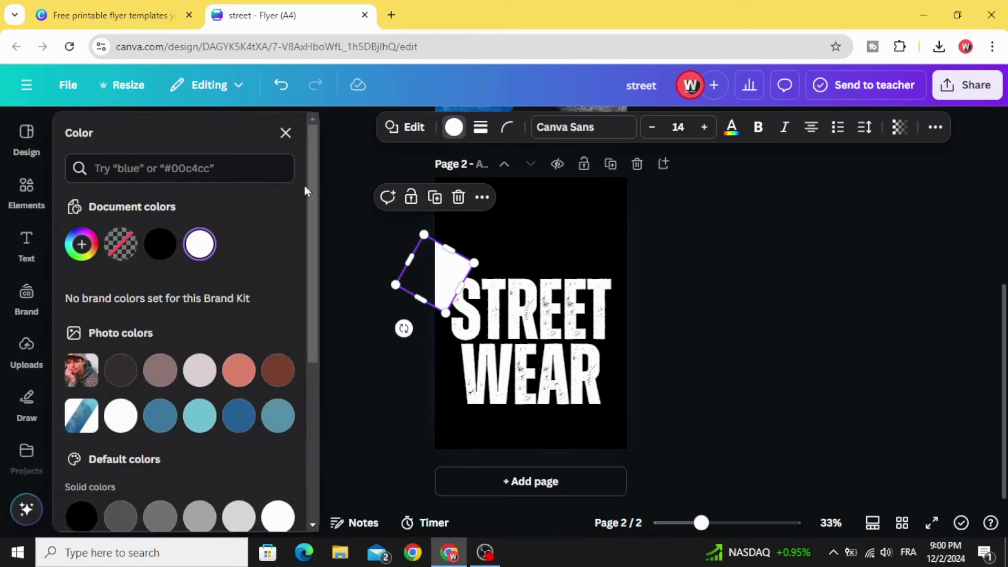
click(160, 245)
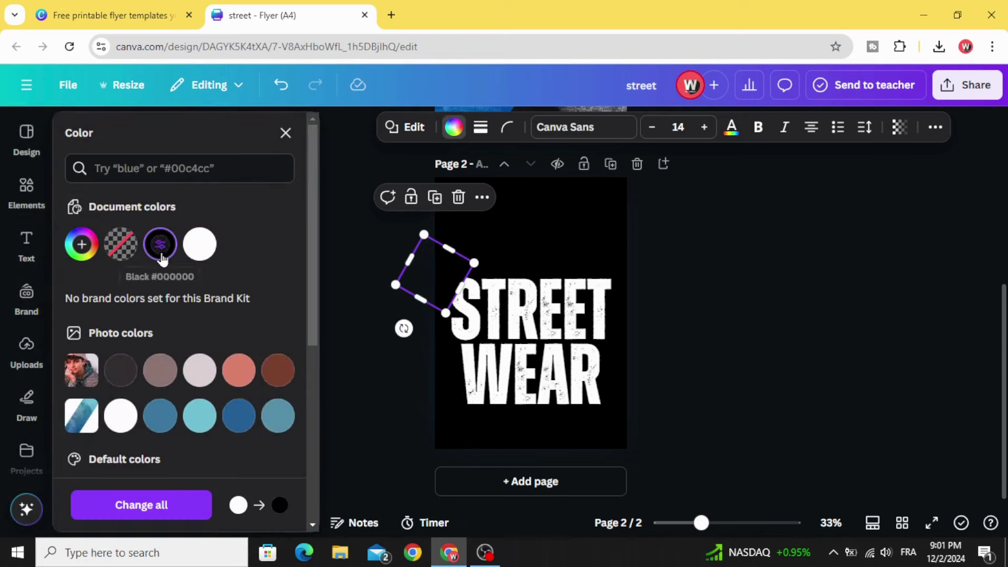
click(387, 225)
scroll(378, 262, up, 2)
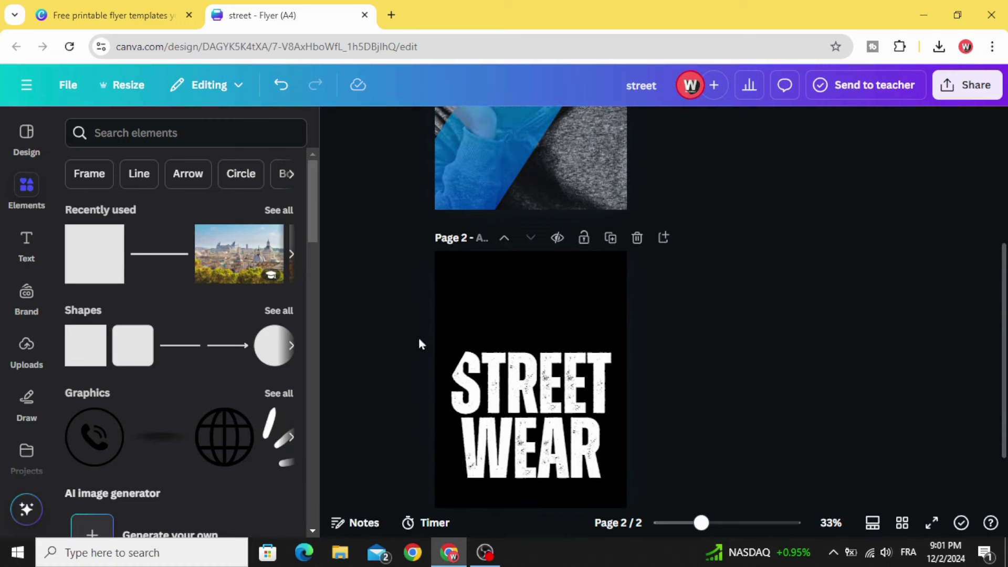
click(438, 353)
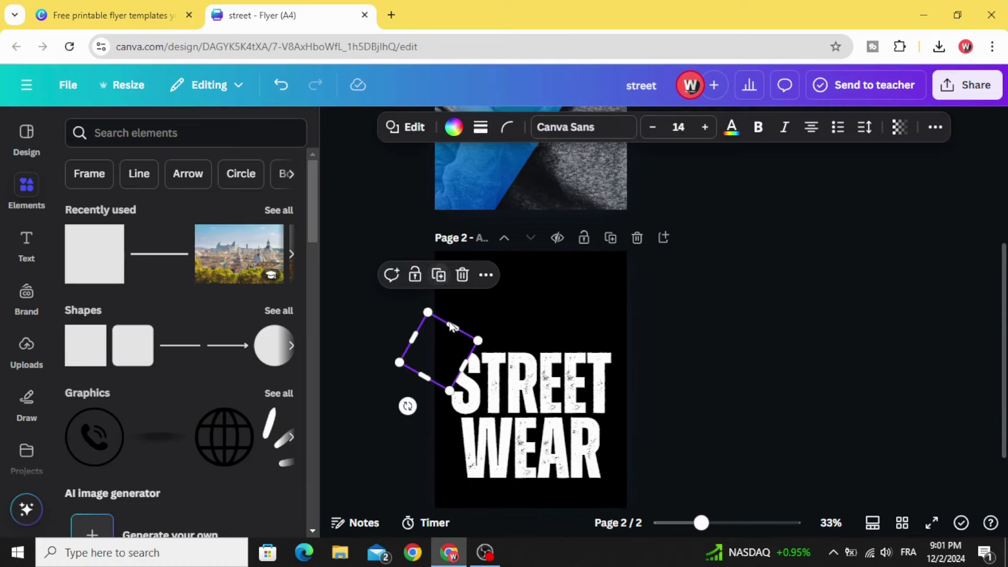
drag(452, 326, 609, 478)
click(352, 436)
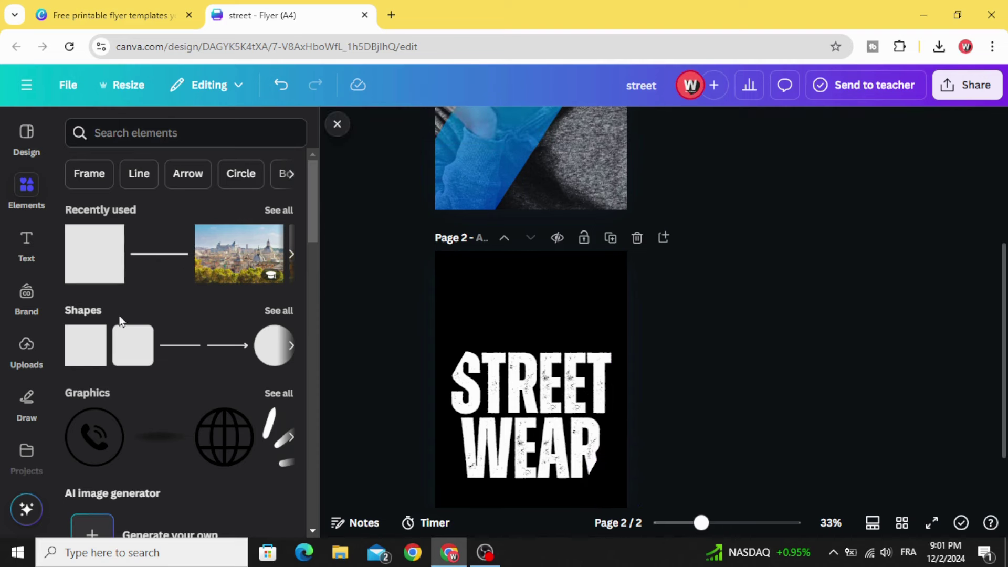
Step: Add a line to the page and thicken it to weight 15
click(179, 346)
click(533, 128)
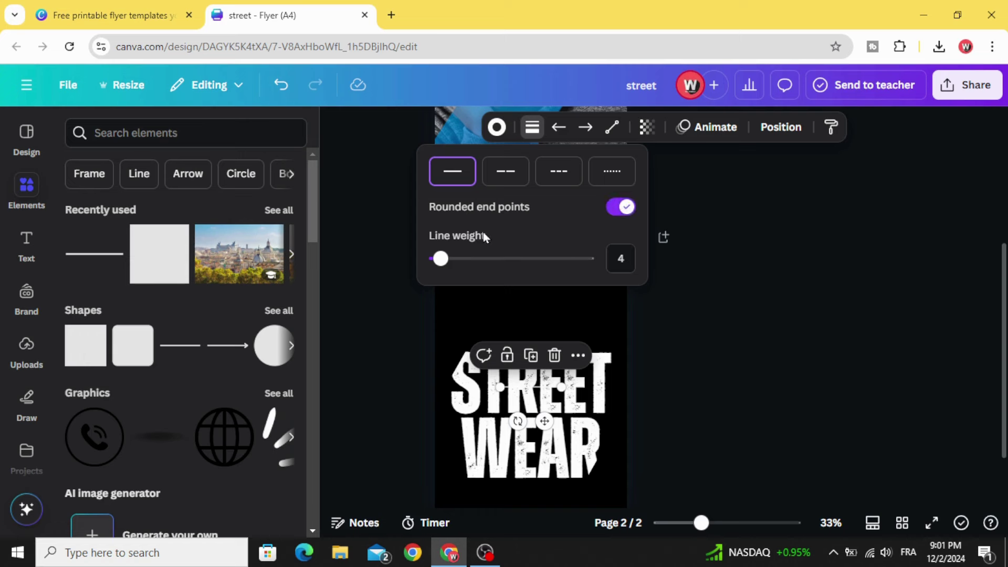
drag(445, 264, 460, 262)
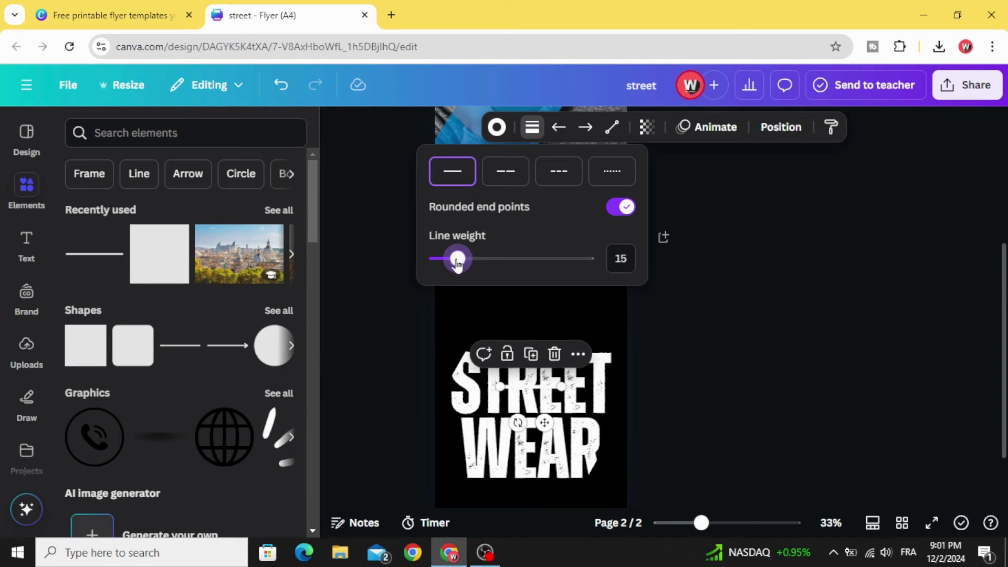
click(409, 378)
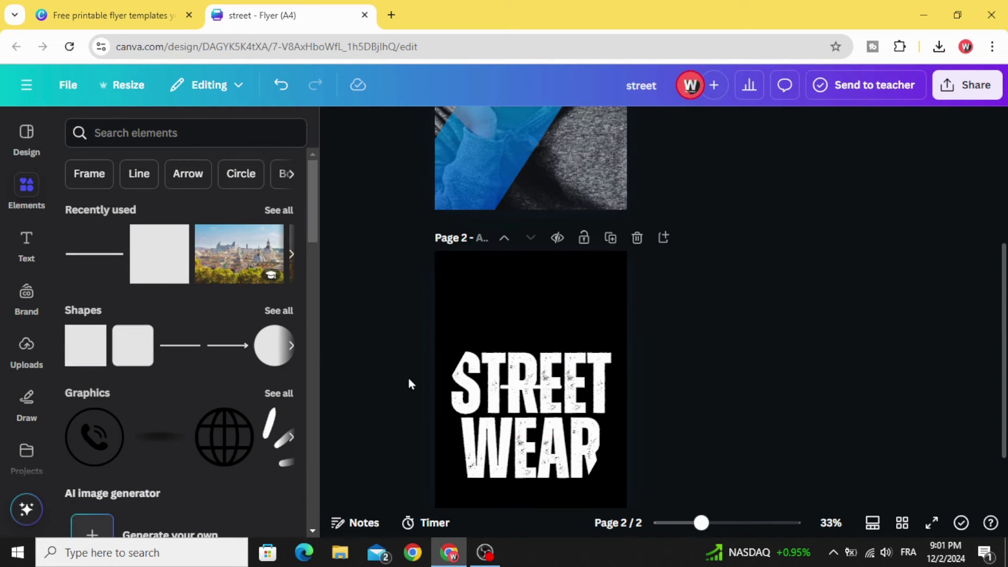
Step: Stretch the line's ends so it slants from lower left to upper right across STREET WEAR
click(512, 391)
drag(502, 388, 473, 492)
drag(562, 387, 583, 322)
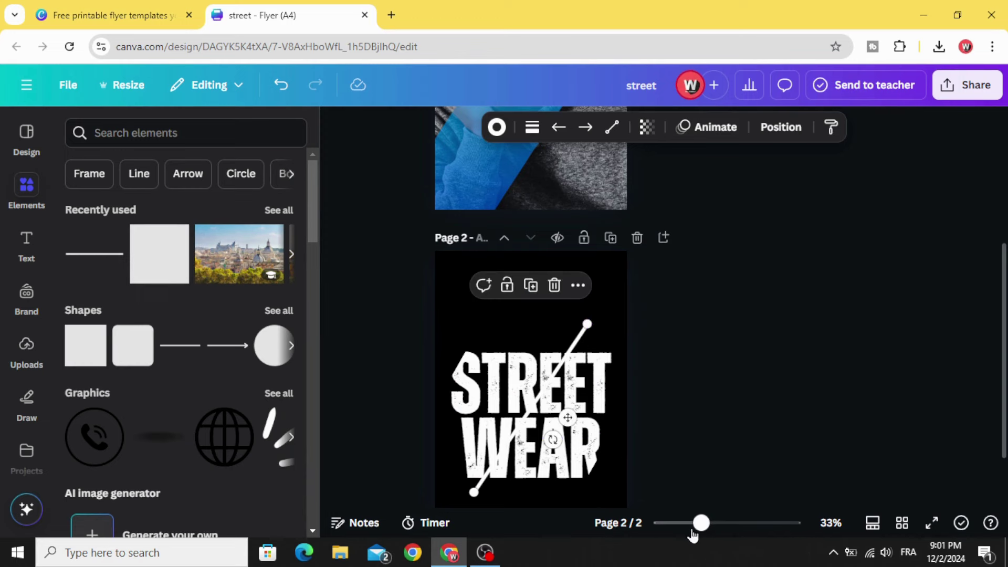
drag(701, 522, 721, 522)
scroll(728, 389, down, 4)
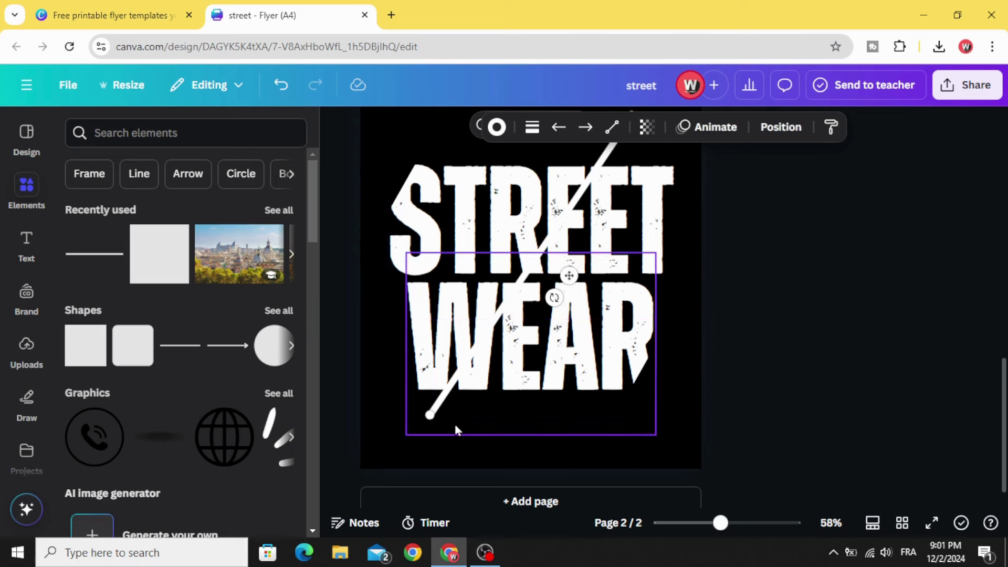
Step: Duplicate the diagonal white line and make the copy black
click(391, 421)
scroll(483, 315, up, 1)
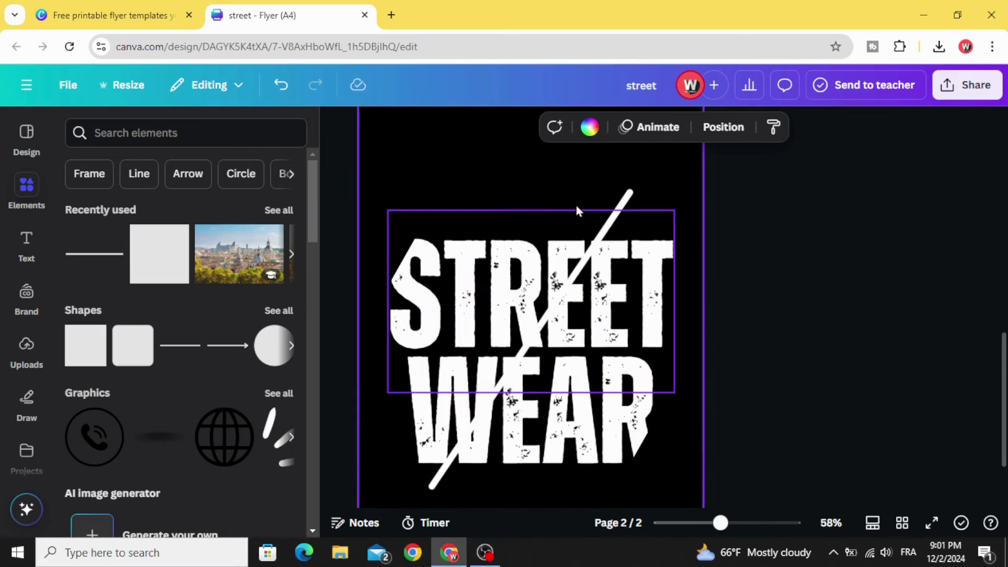
click(617, 211)
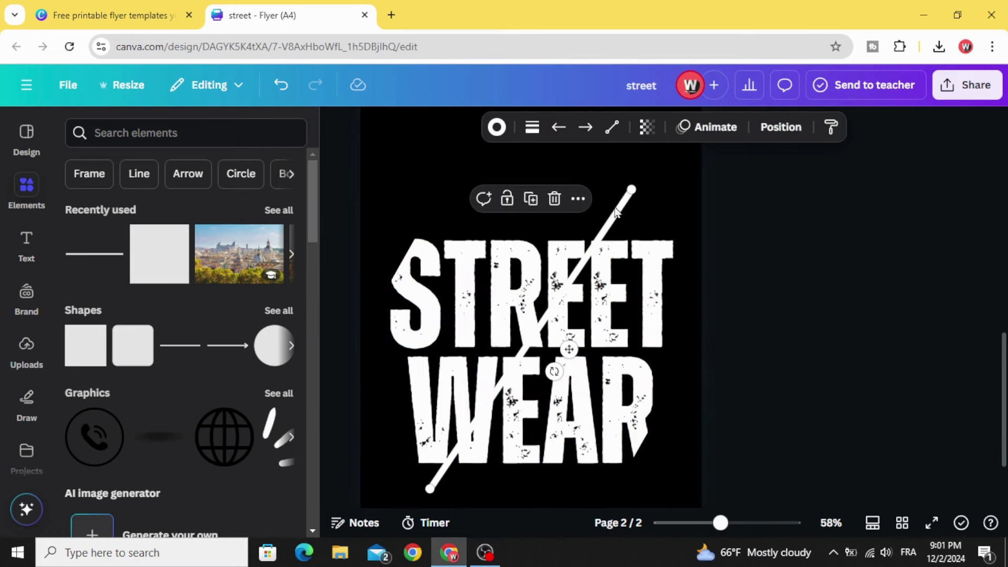
click(531, 199)
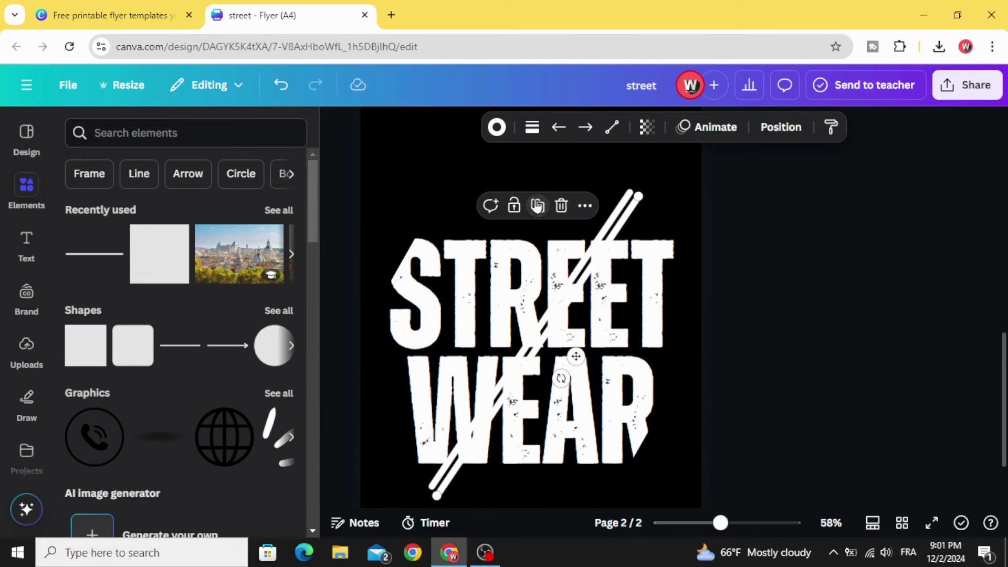
click(497, 126)
click(113, 242)
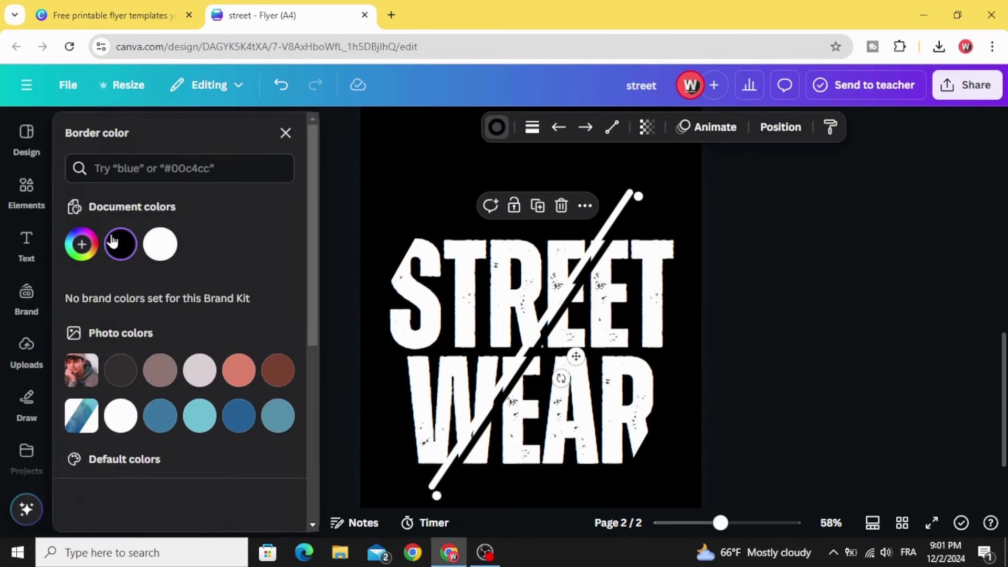
click(342, 231)
Step: Position the black line alongside the white slash, then zoom out to the whole page
drag(586, 286, 586, 277)
drag(721, 522, 742, 523)
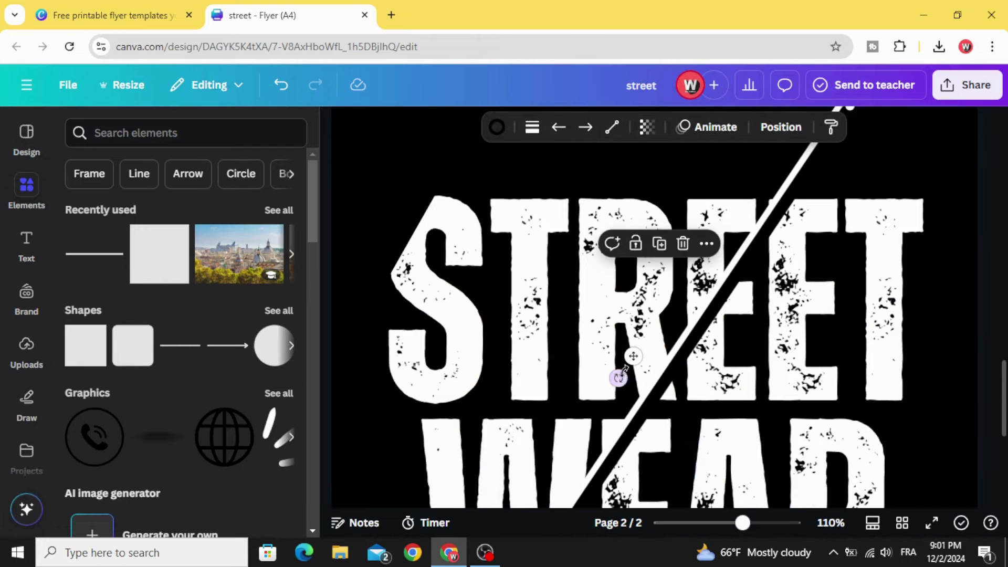
click(364, 160)
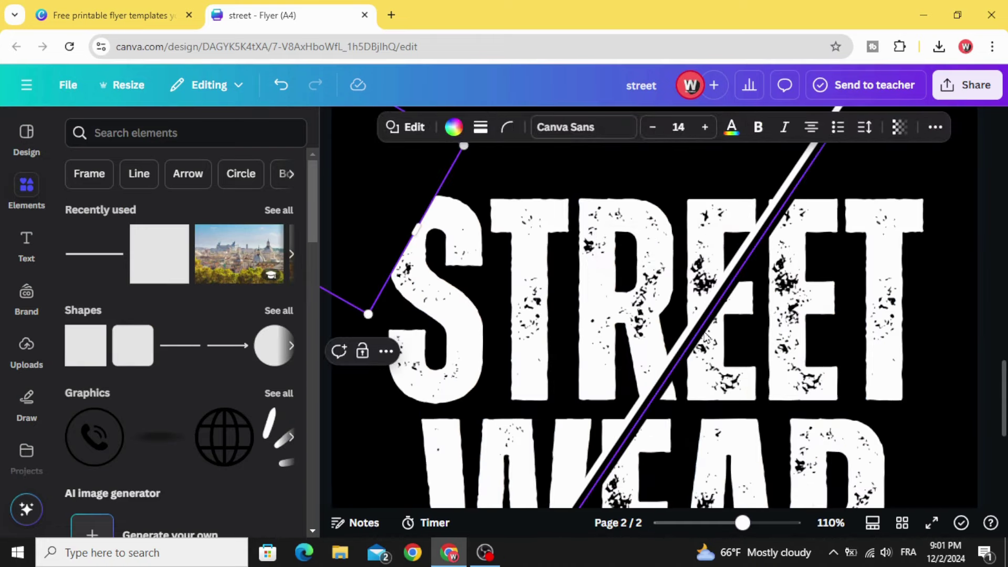
click(696, 334)
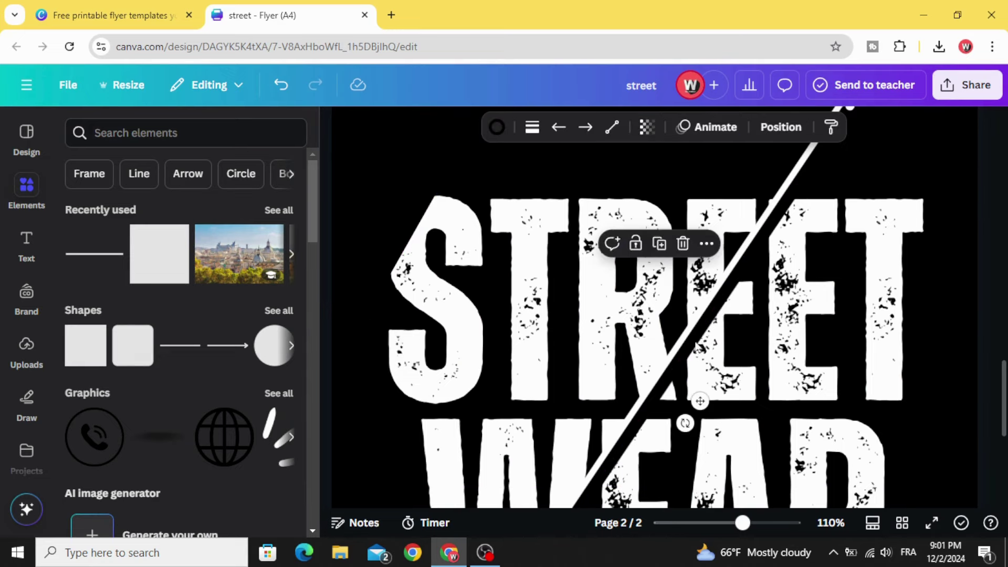
drag(743, 523, 694, 523)
click(721, 384)
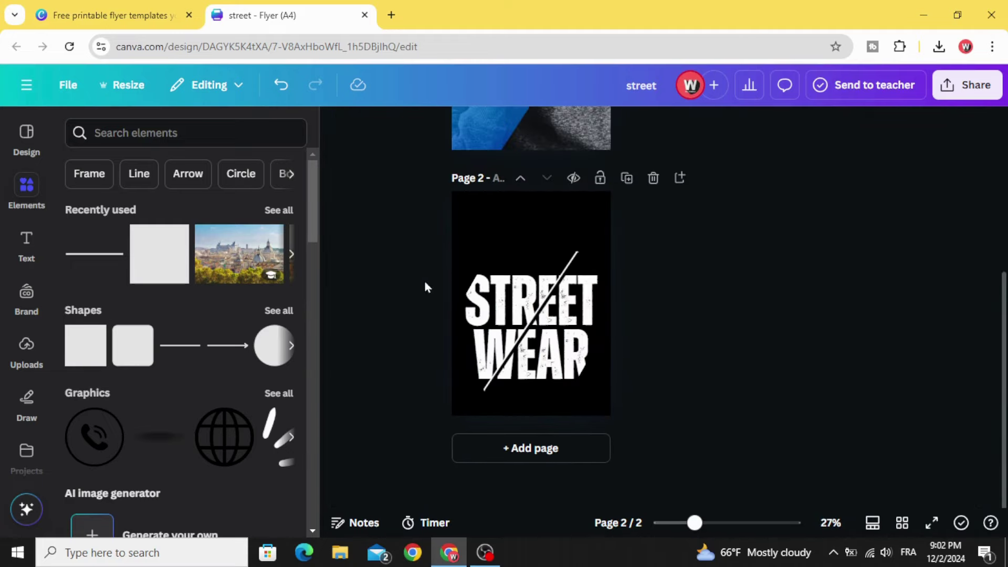
Step: Export Page 2 alone as a 1,414 × 2,000 px PNG named street
click(971, 85)
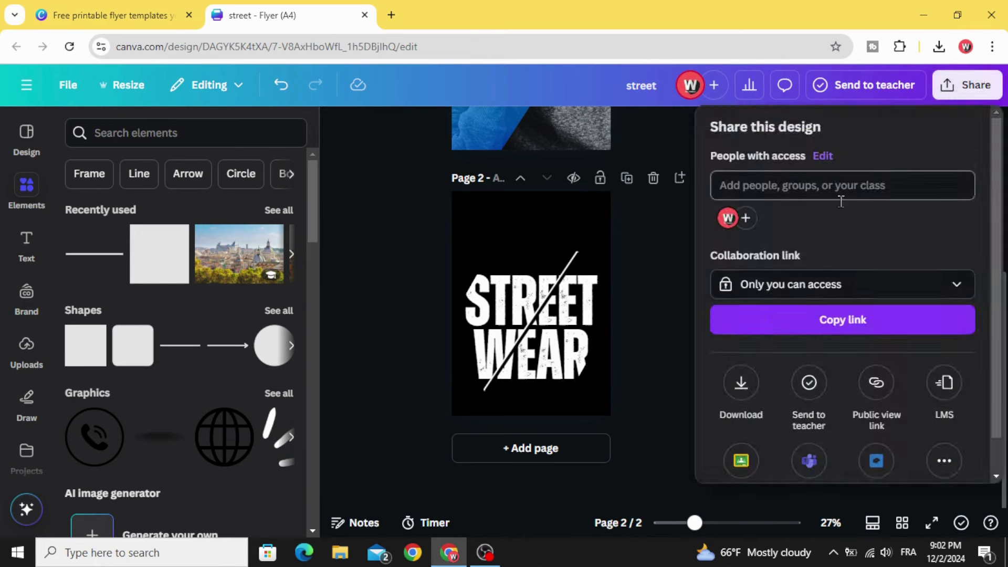
scroll(759, 340, down, 1)
click(742, 359)
click(807, 386)
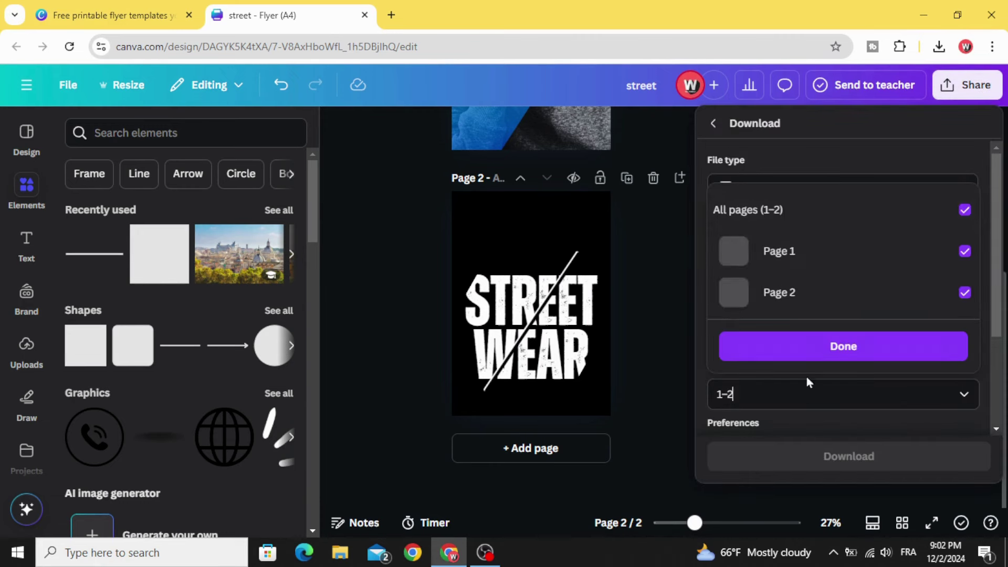
click(851, 213)
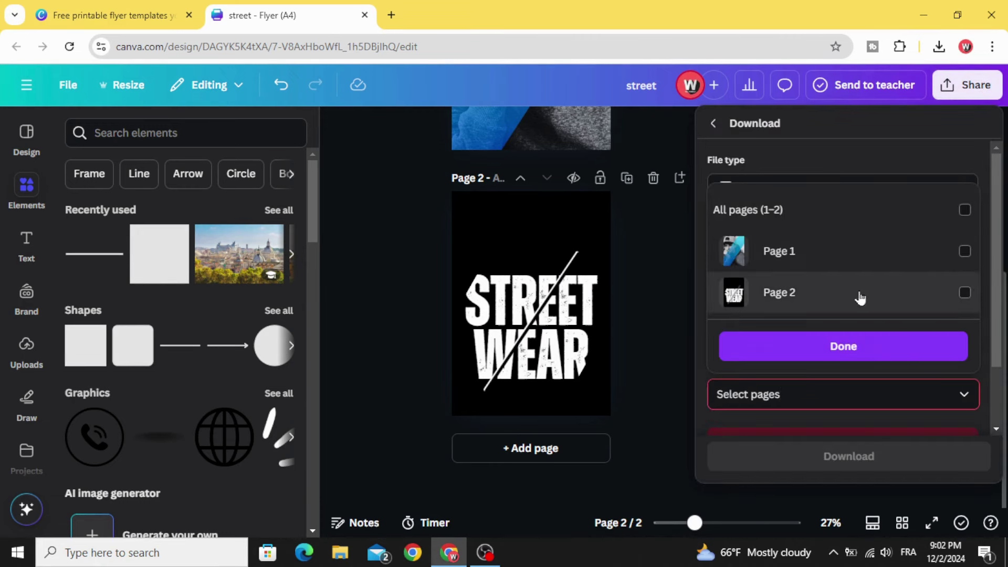
click(965, 293)
click(905, 345)
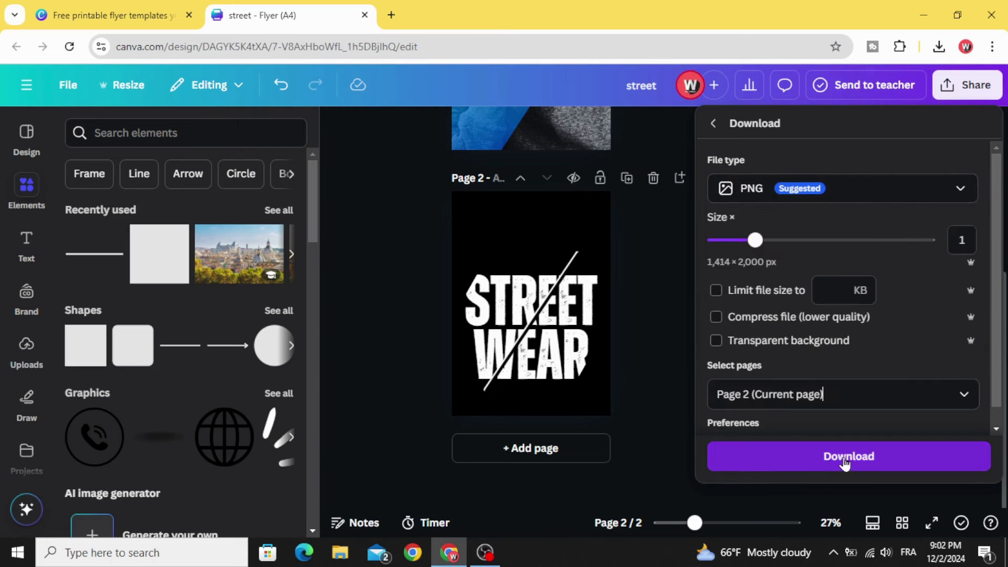
click(820, 456)
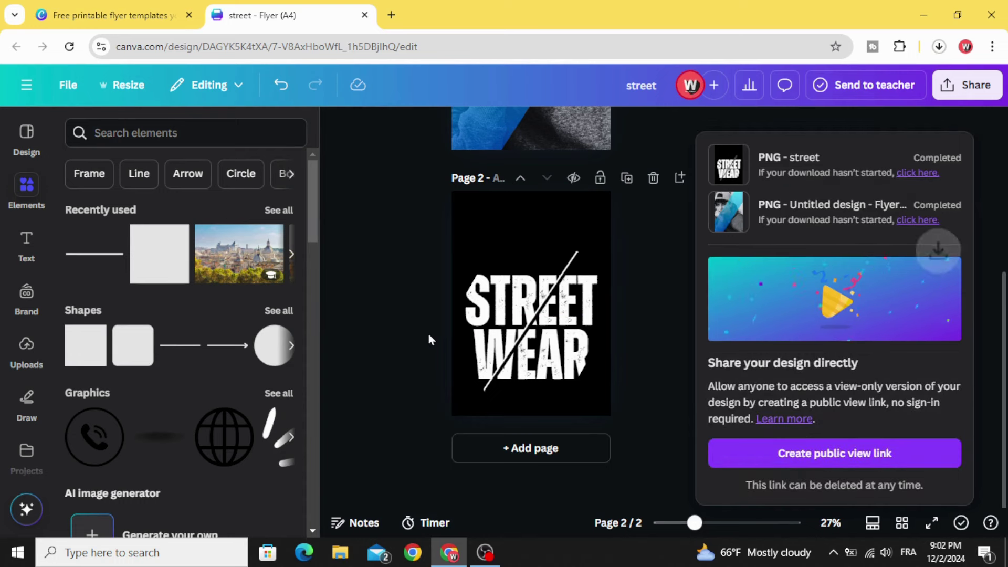
scroll(428, 339, up, 5)
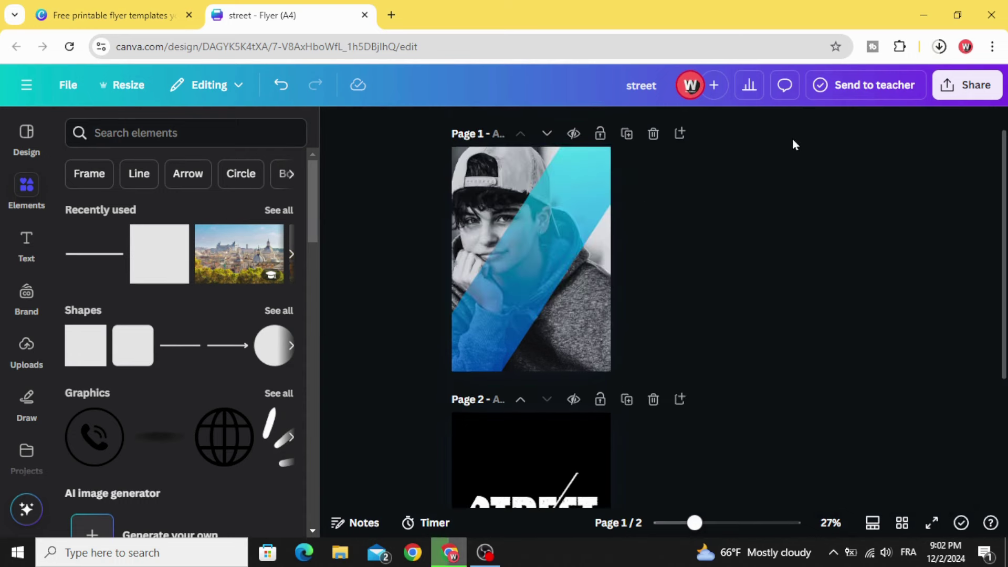
Step: Verify the downloaded PNG, then add the STREET WEAR upload centred over the page 1 portrait
click(939, 47)
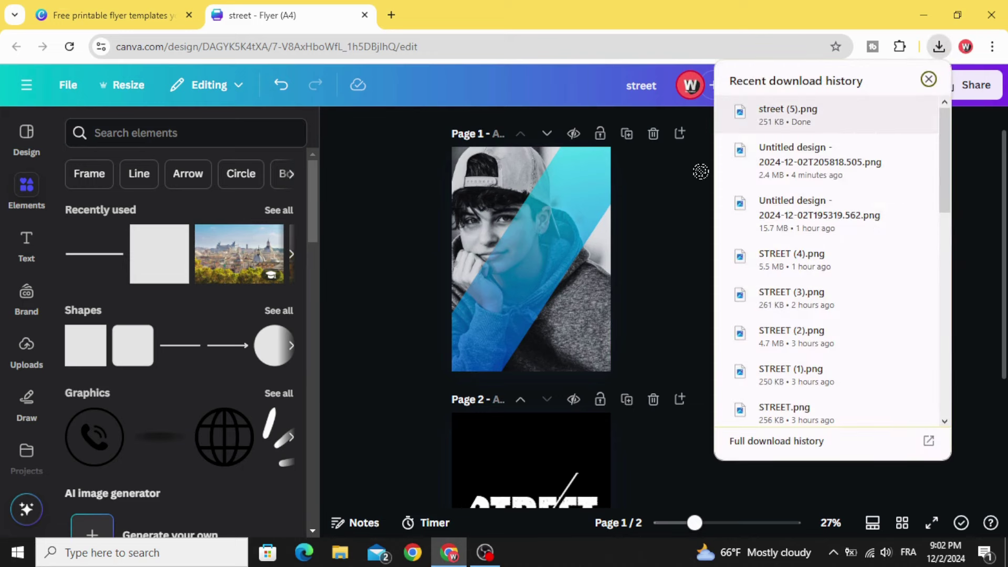
click(18, 359)
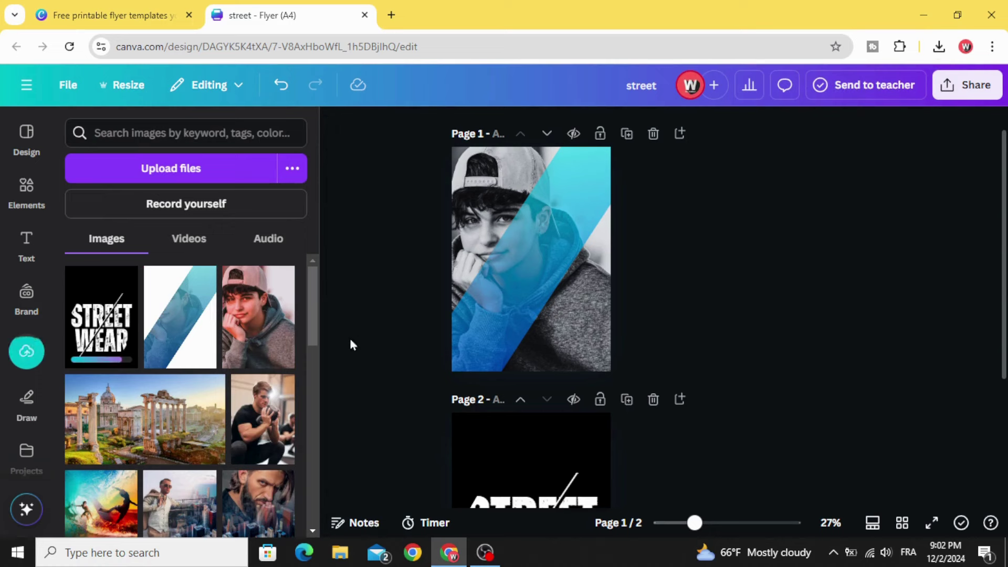
scroll(461, 321, up, 1)
click(459, 291)
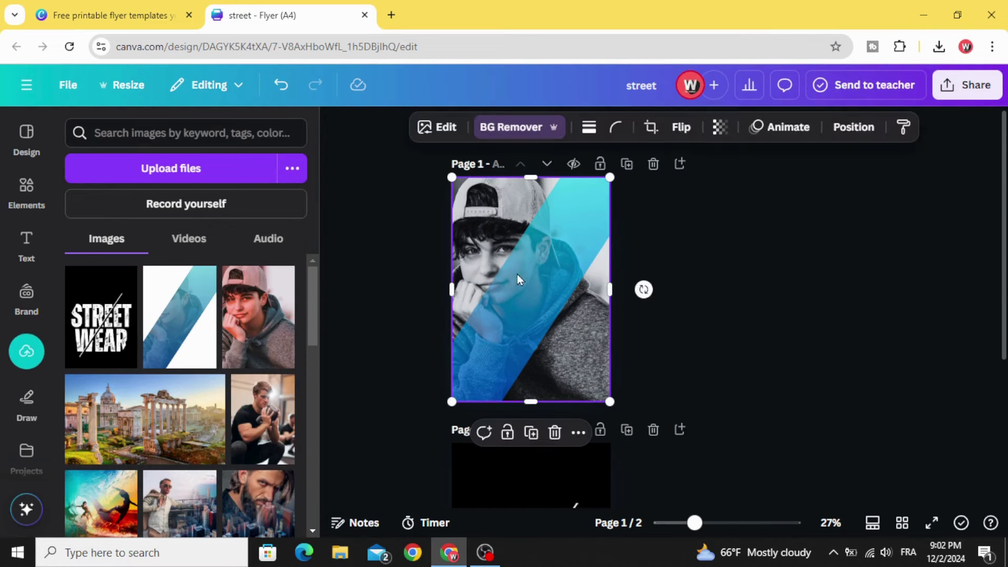
click(96, 321)
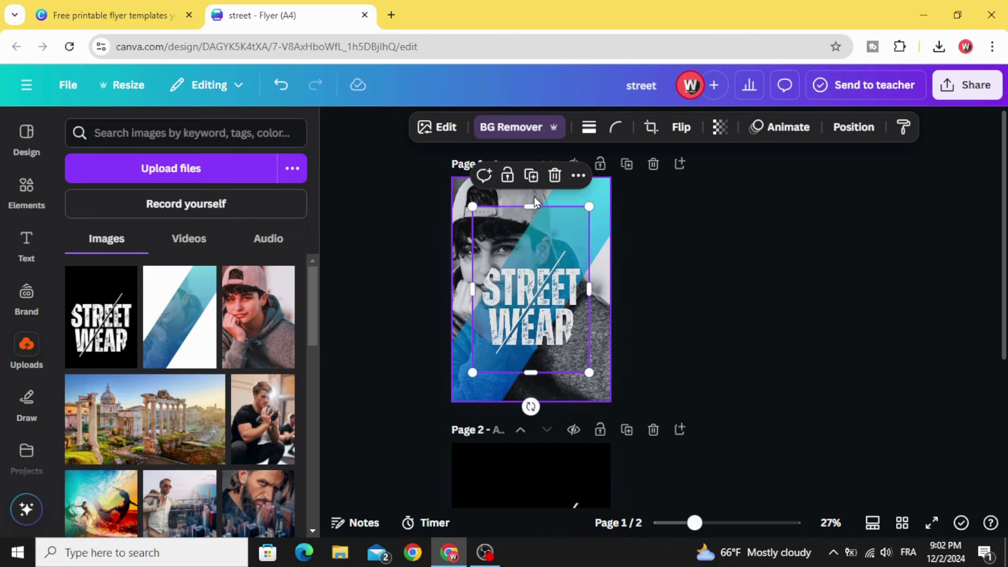
Step: Give the STREET WEAR image a Glow shadow and paste a copy enlarged to 198.7 × 281
click(441, 132)
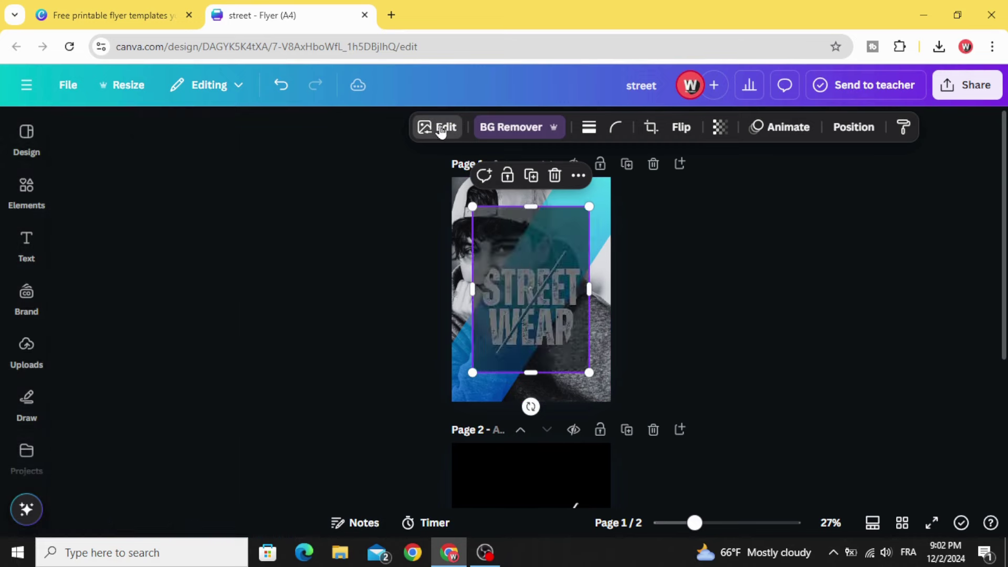
scroll(219, 304, down, 3)
click(87, 377)
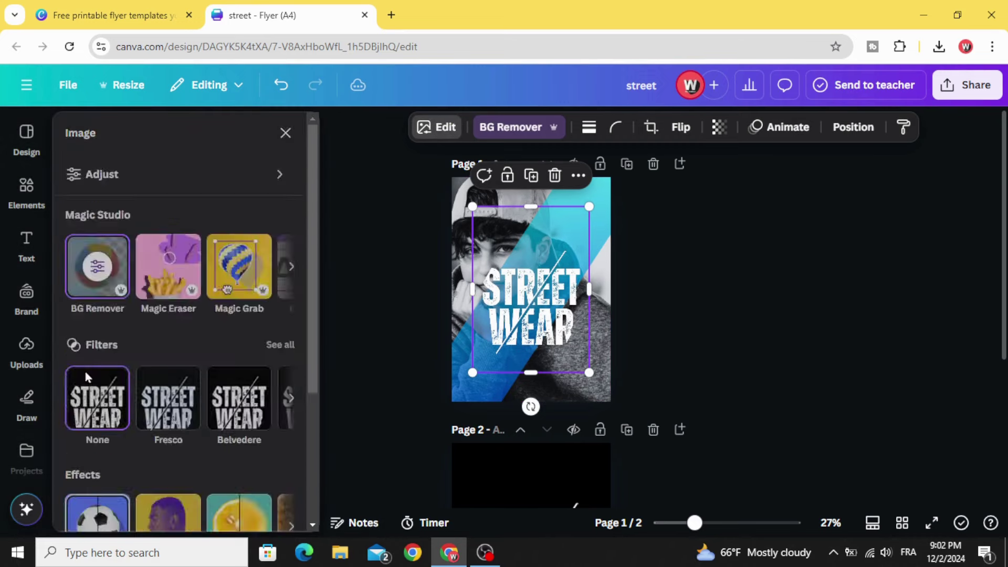
click(99, 308)
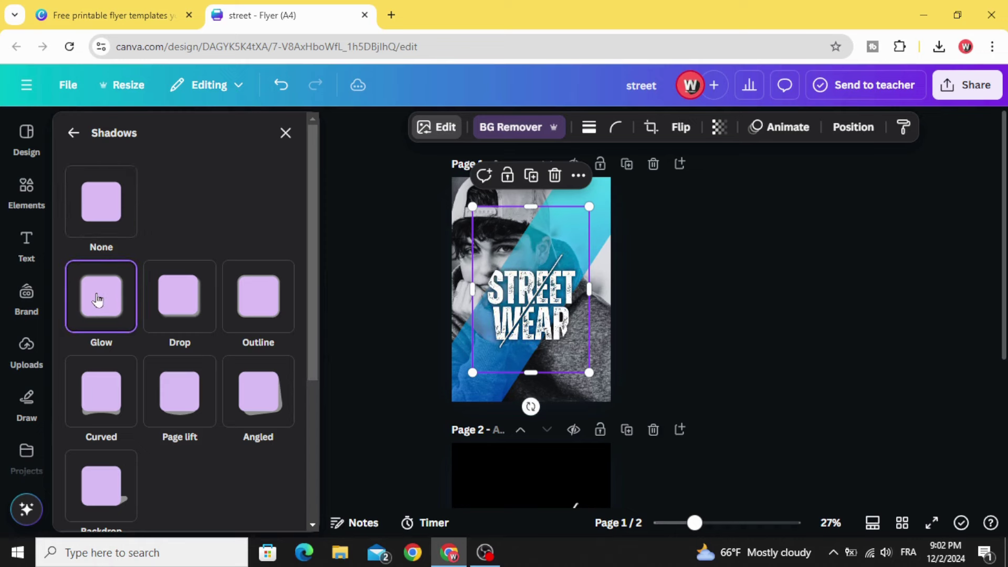
key(ctrl+v)
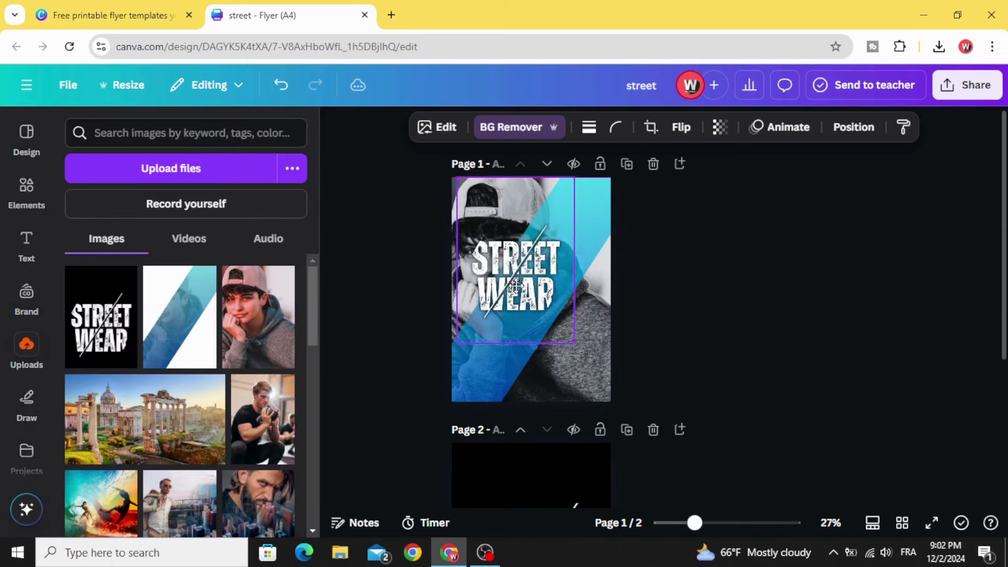
drag(569, 343, 589, 392)
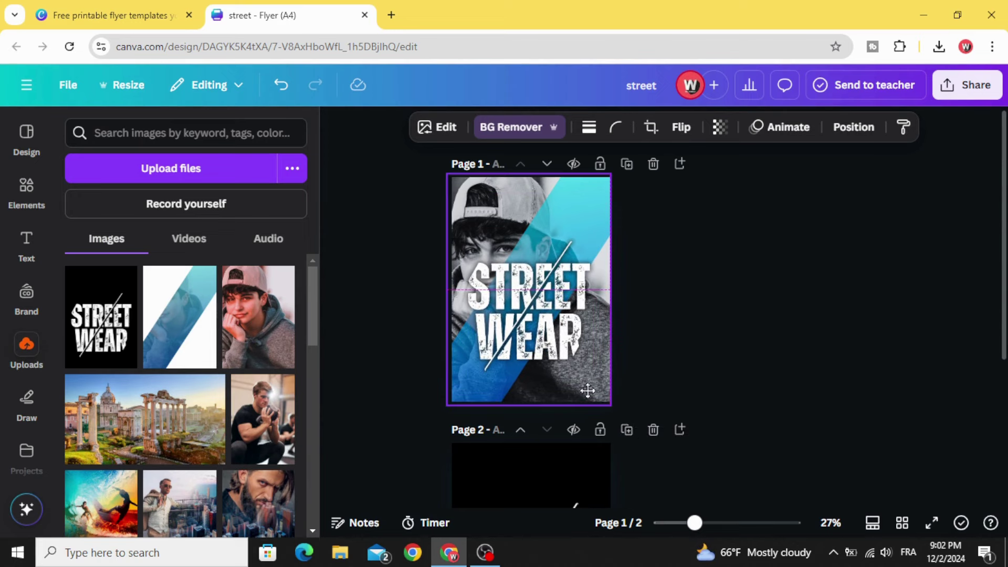
Step: Fit the flyer in view and add a straight line from the Elements shapes
scroll(663, 496, up, 2)
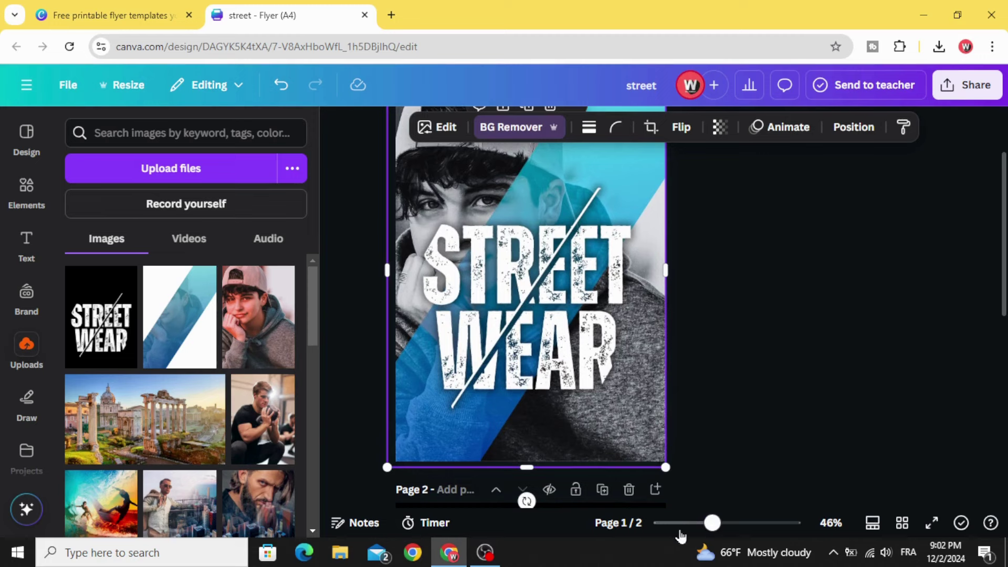
drag(712, 523, 710, 530)
click(745, 396)
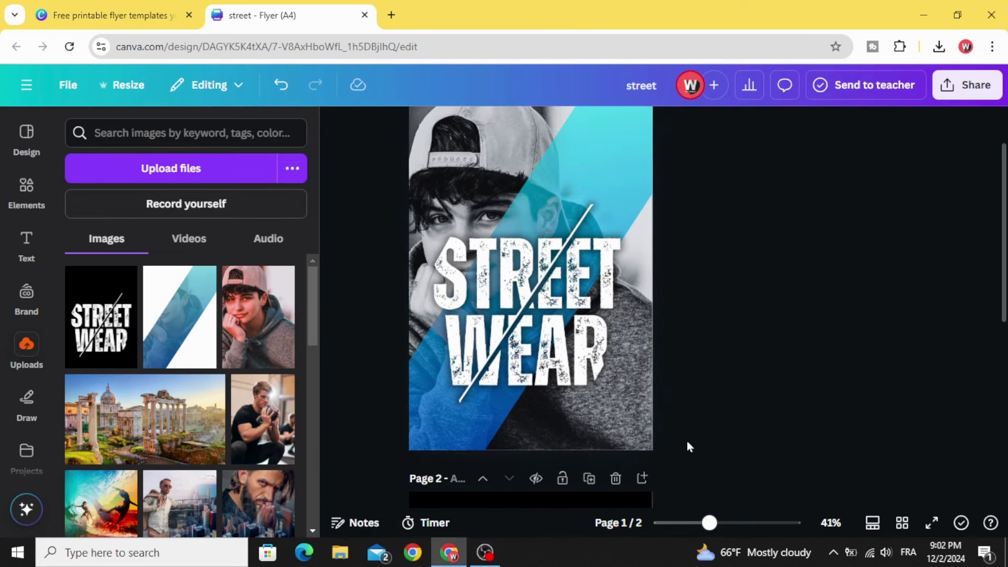
click(33, 198)
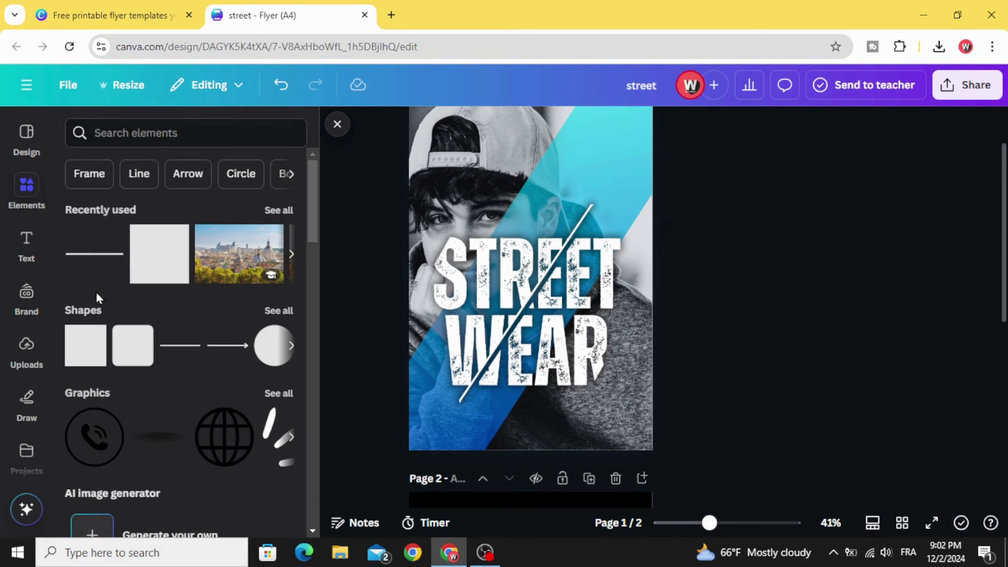
click(175, 350)
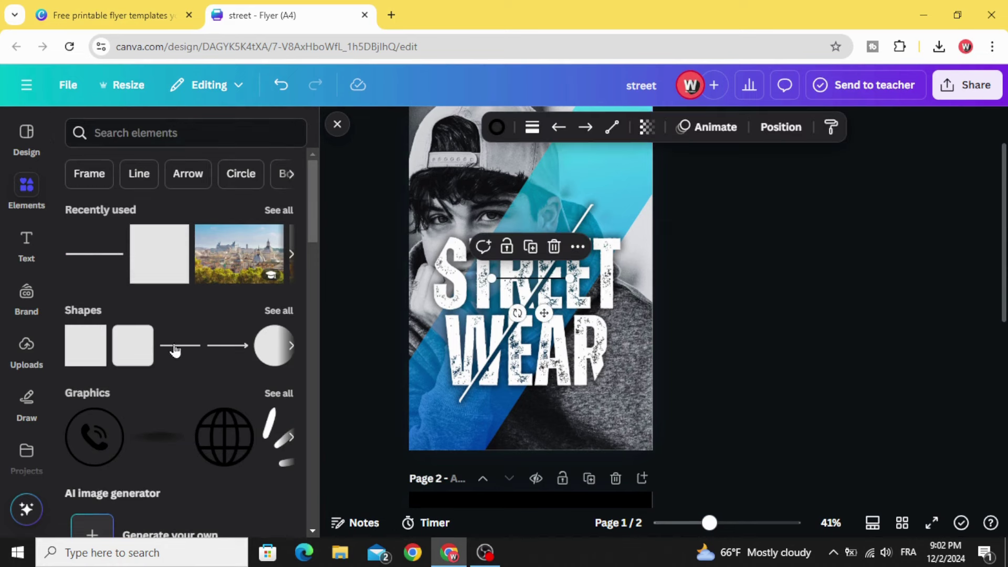
Step: Thicken the new line to weight 15, move it left and tilt it to -58°
click(533, 129)
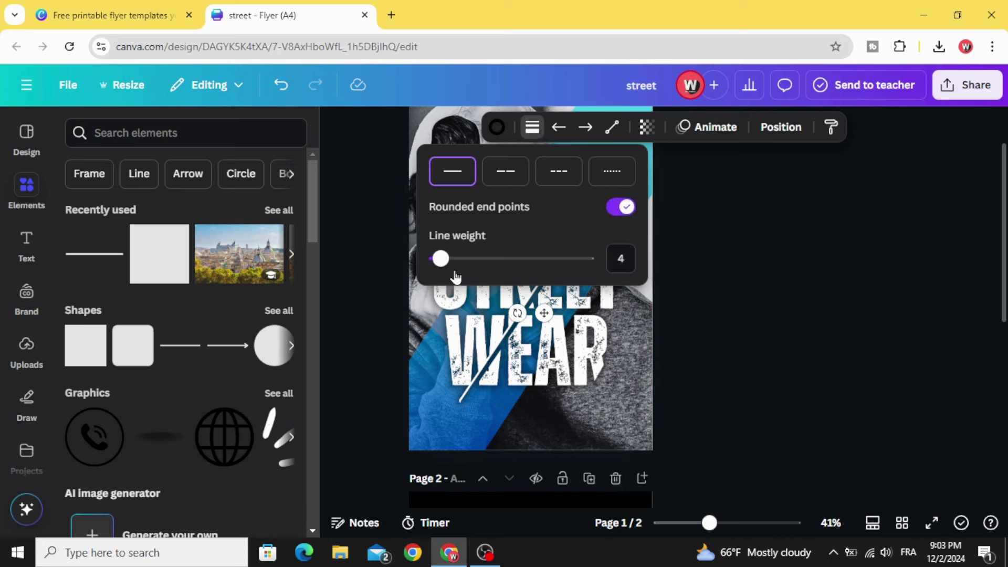
drag(441, 259, 464, 262)
click(364, 263)
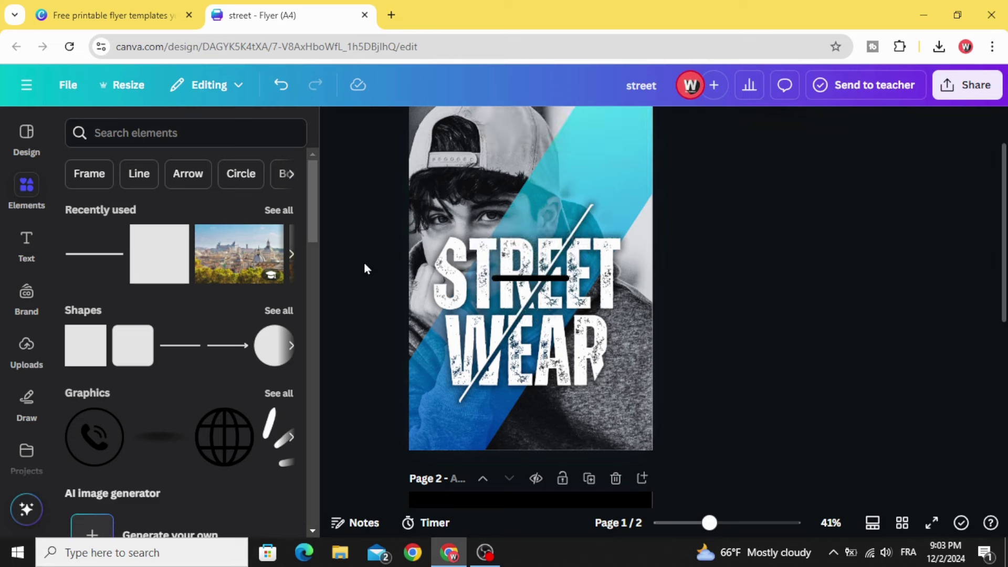
click(446, 249)
drag(447, 249, 421, 248)
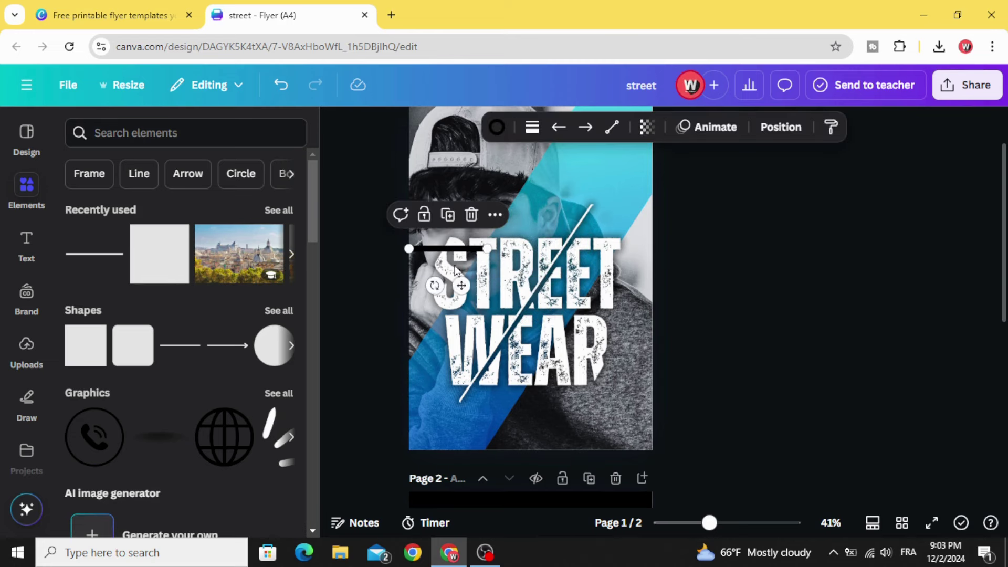
drag(434, 285, 507, 302)
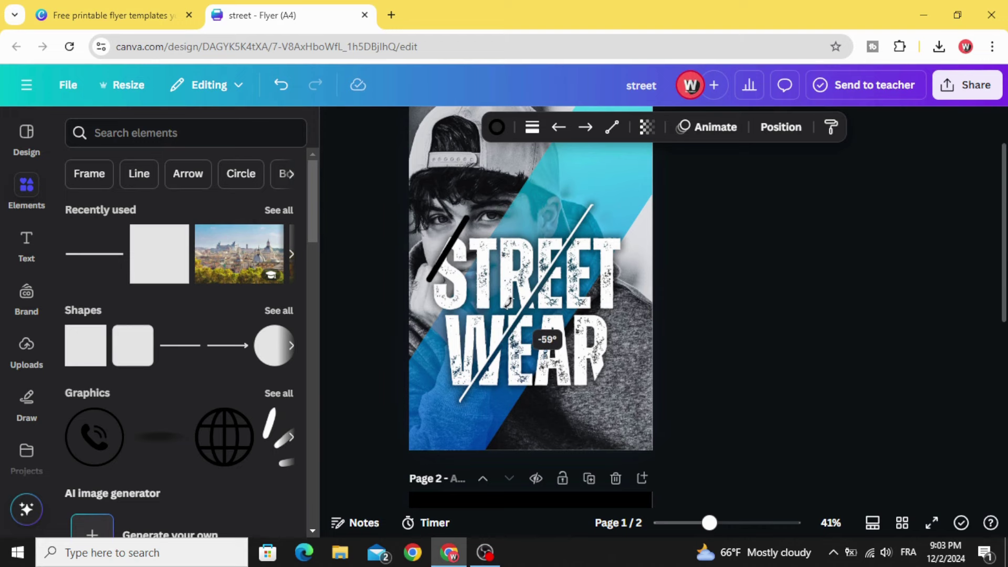
Step: Give the slash a blue gradient colour and place a matching slash near the lower right
click(497, 128)
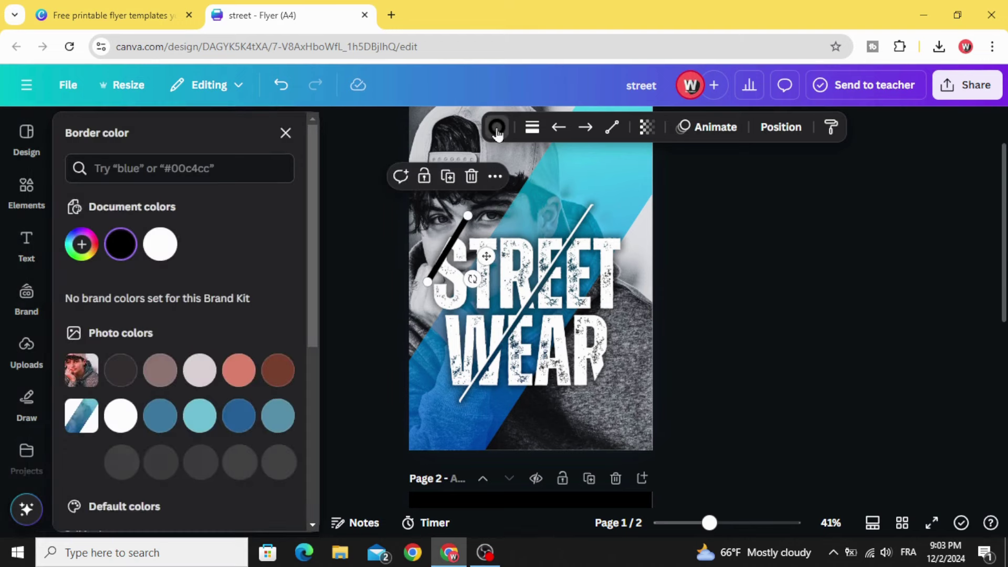
scroll(252, 266, down, 5)
click(279, 464)
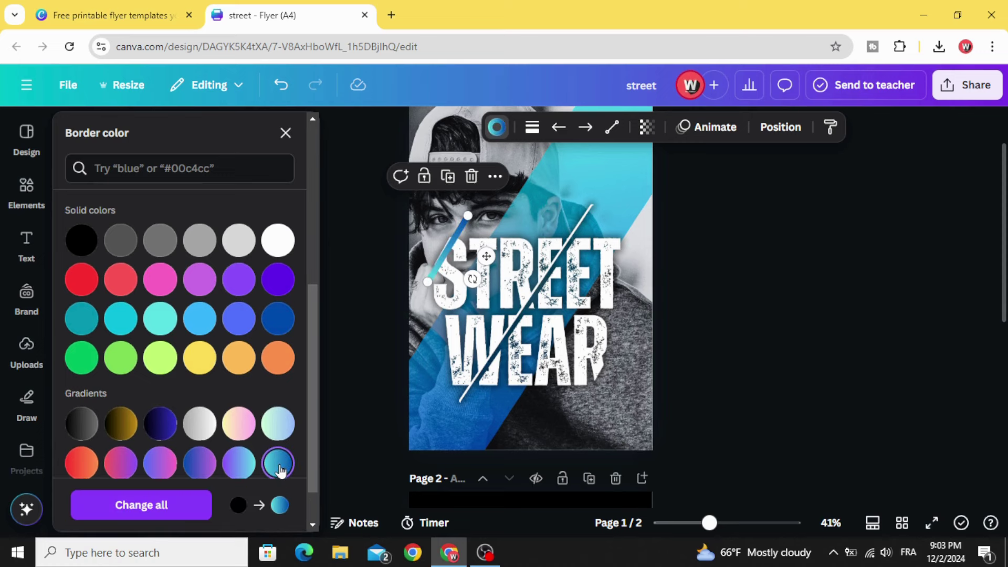
click(359, 271)
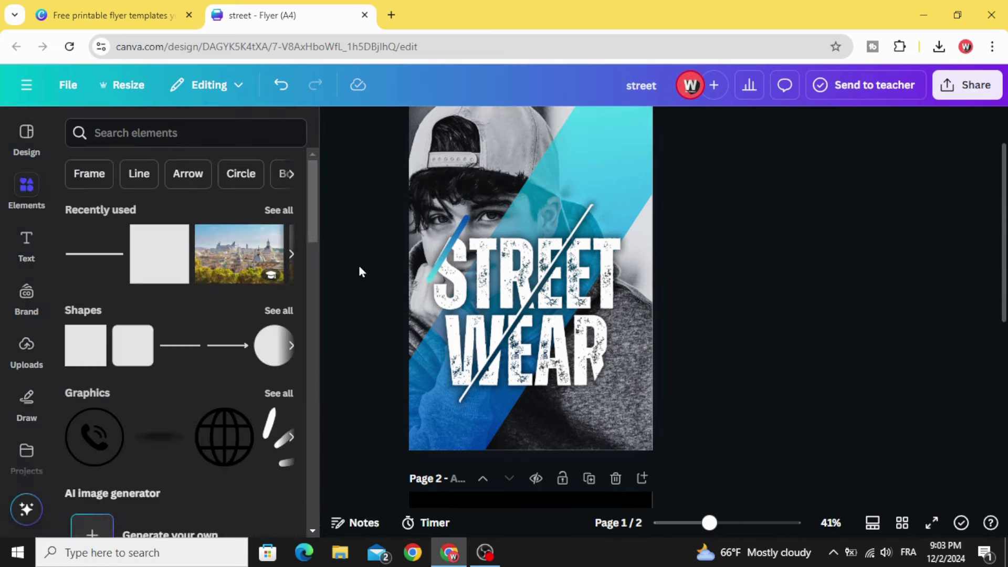
drag(437, 263, 626, 397)
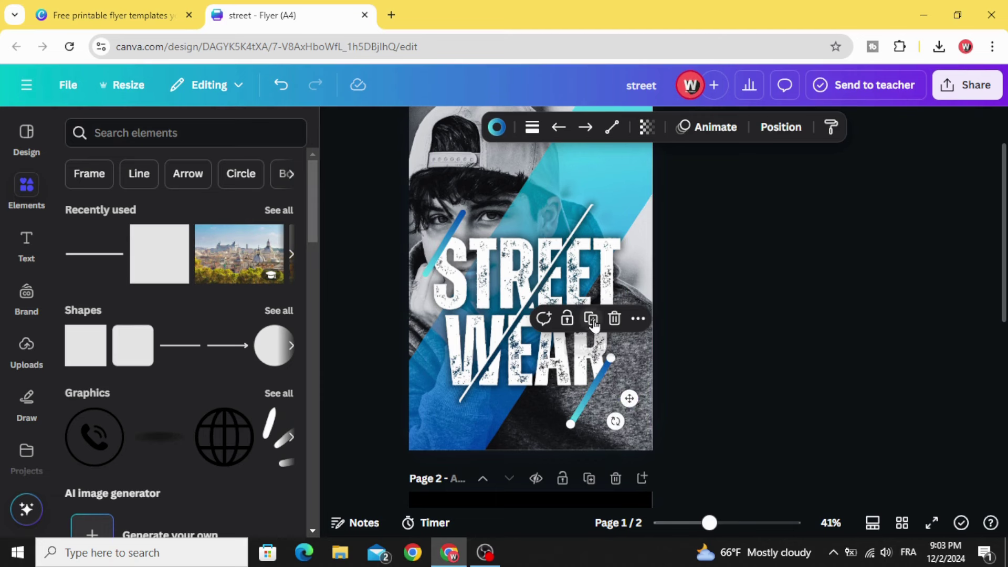
Step: Duplicate the blue slash, thin it to about weight 7, and stretch it at the lower right
click(592, 319)
drag(598, 403, 613, 413)
click(532, 127)
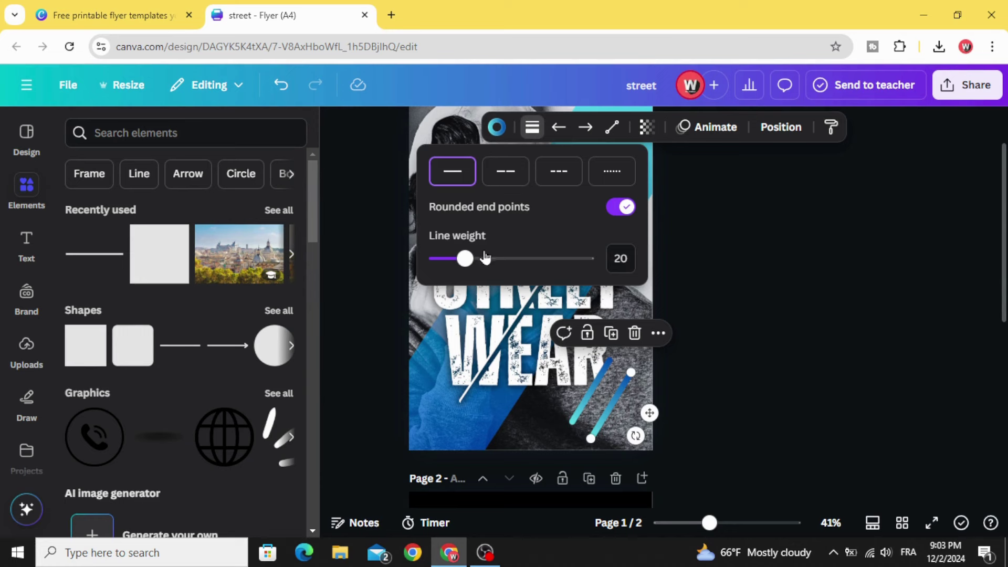
drag(466, 258, 445, 264)
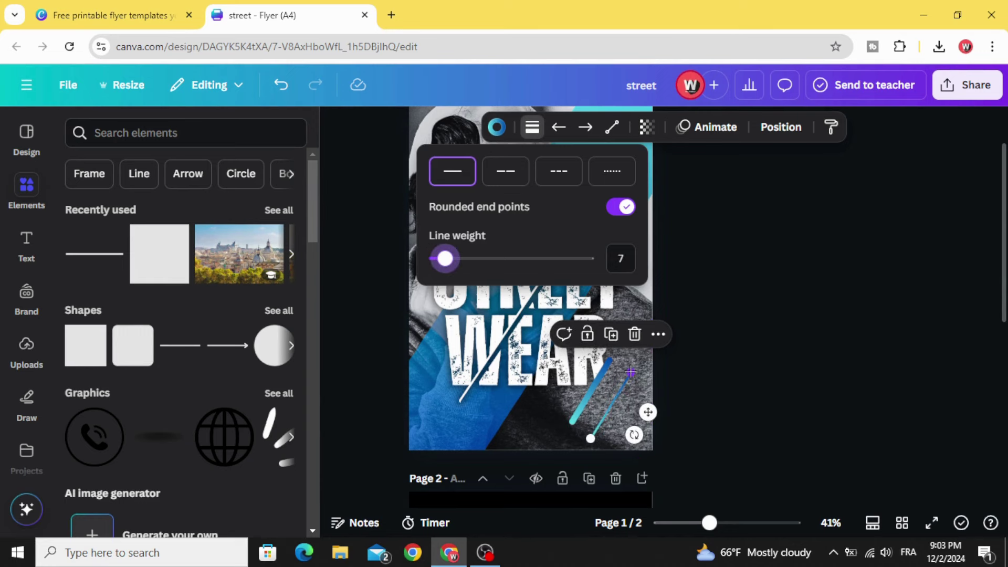
drag(630, 372, 678, 301)
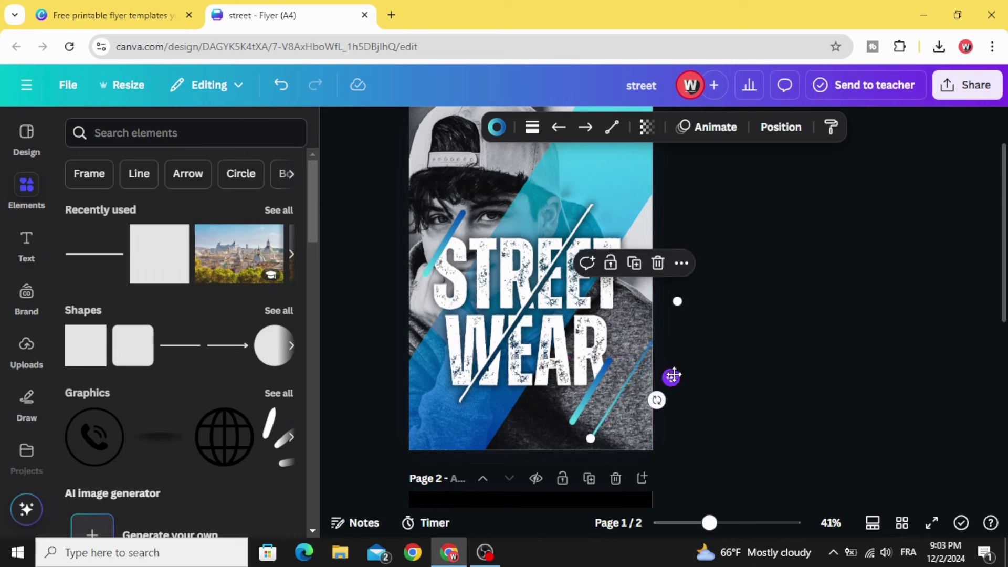
drag(671, 376, 695, 352)
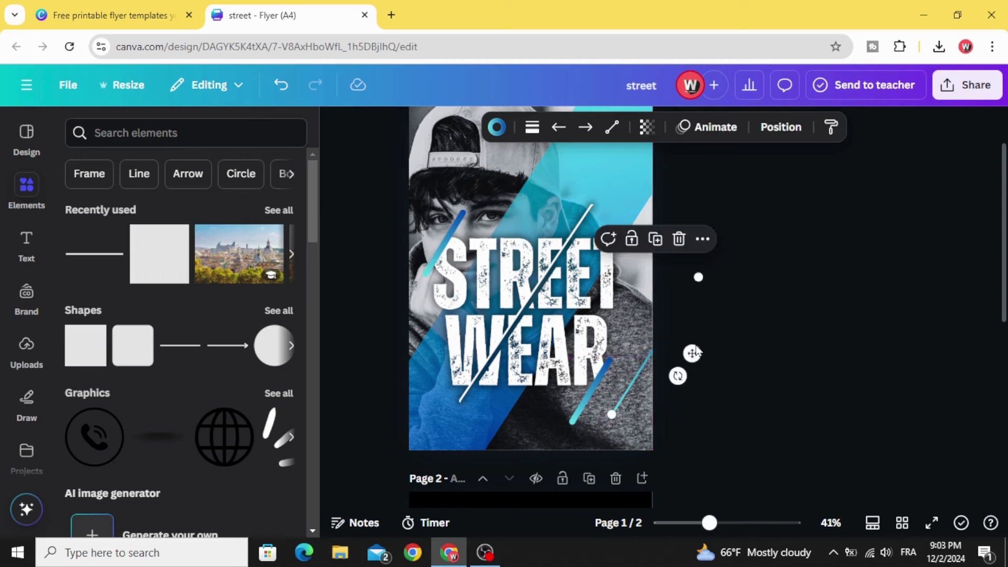
Step: Copy the thin slash to the flyer's upper-left edge and add another short one near the top
click(654, 239)
drag(714, 313, 438, 208)
scroll(366, 301, up, 2)
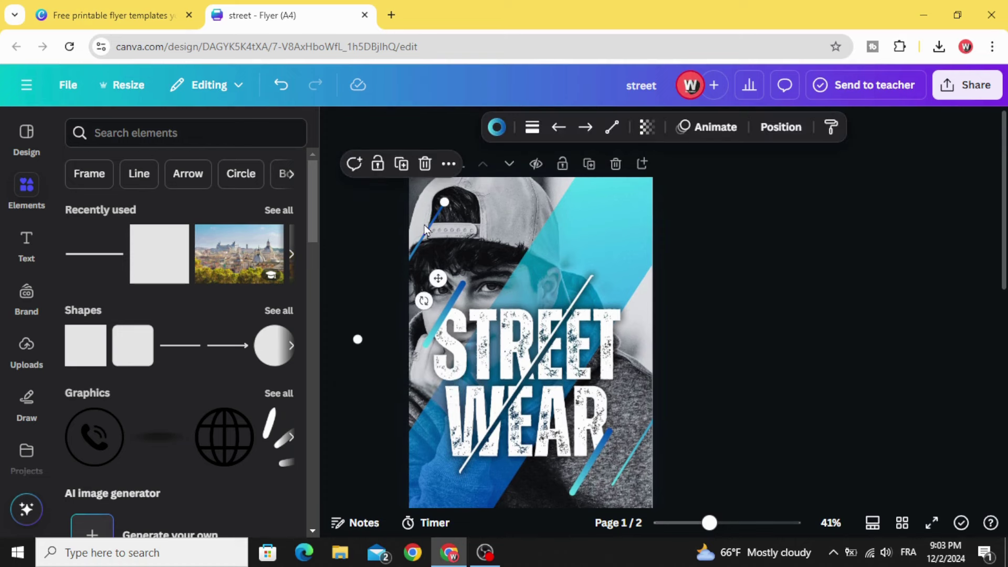
click(401, 163)
mouse_move(574, 147)
mouse_down()
mouse_move(580, 168)
mouse_move(571, 166)
mouse_up()
click(720, 273)
scroll(722, 275, down, 5)
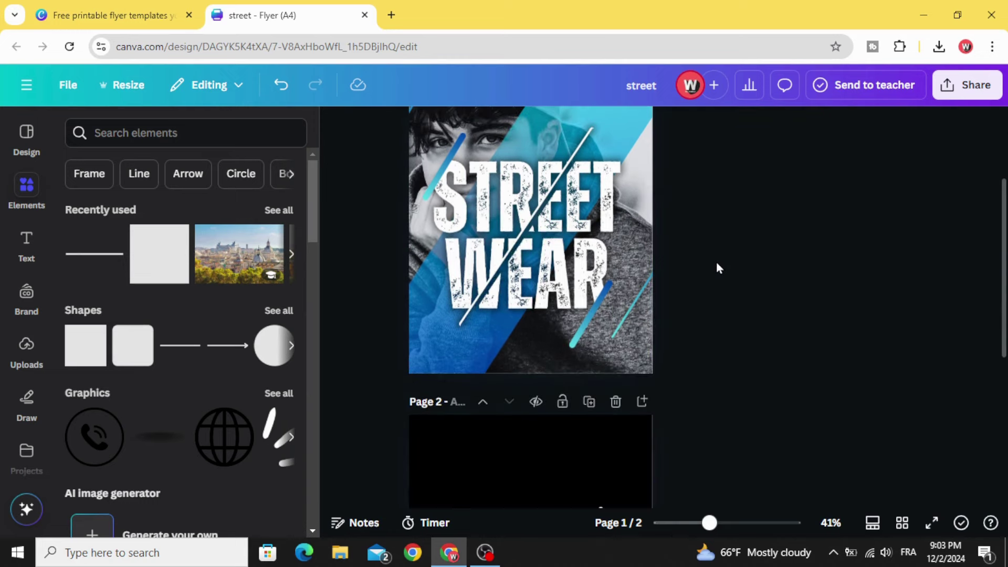
Step: Delete page 2, download the flyer as street (6).png, and show the uploaded images
scroll(673, 507, down, 3)
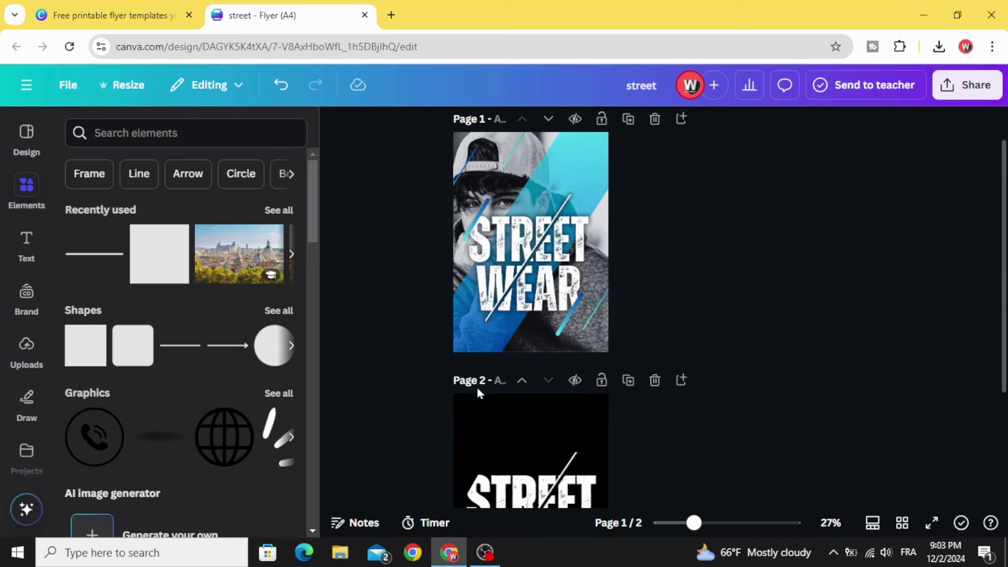
click(655, 381)
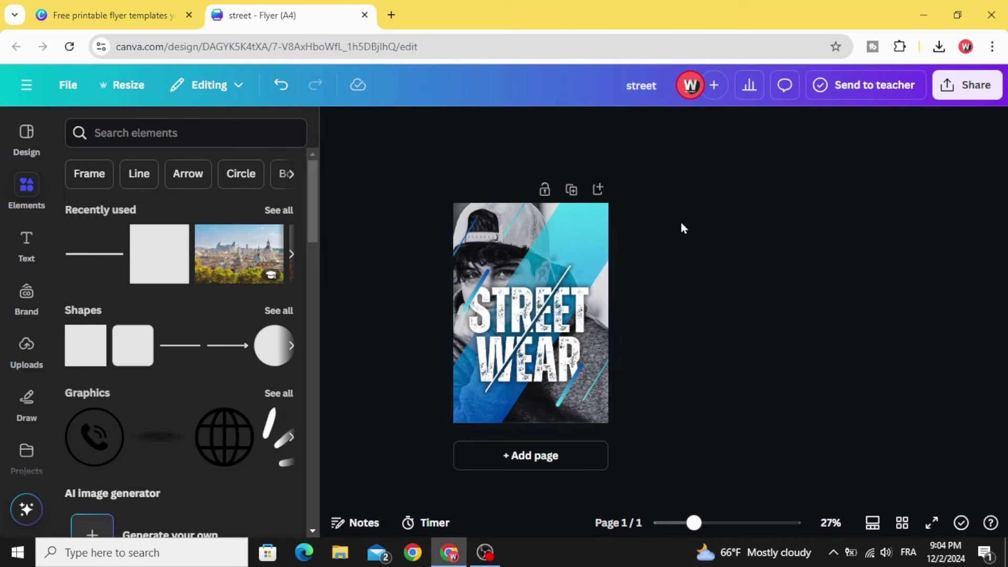
click(976, 86)
scroll(788, 237, down, 1)
click(742, 341)
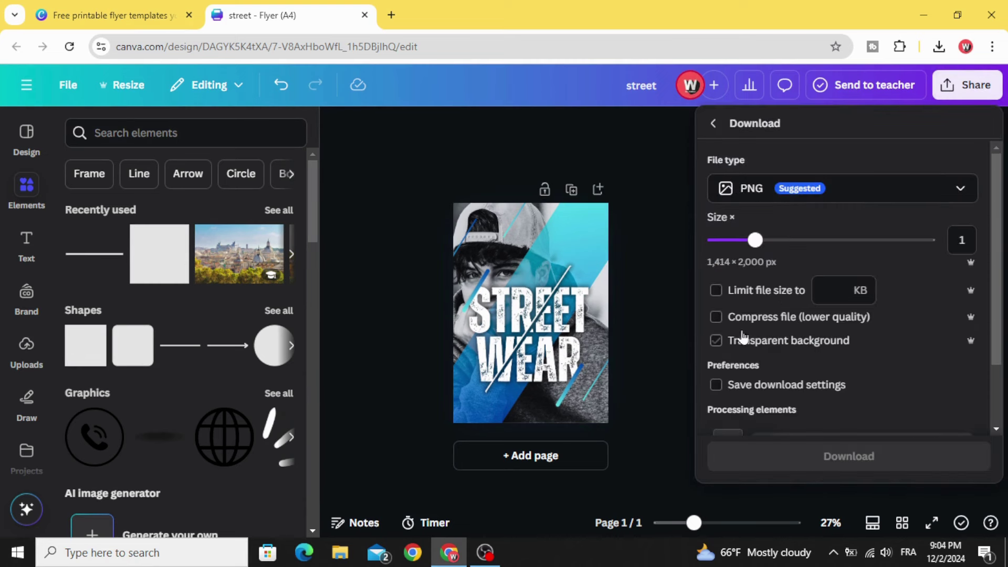
click(872, 416)
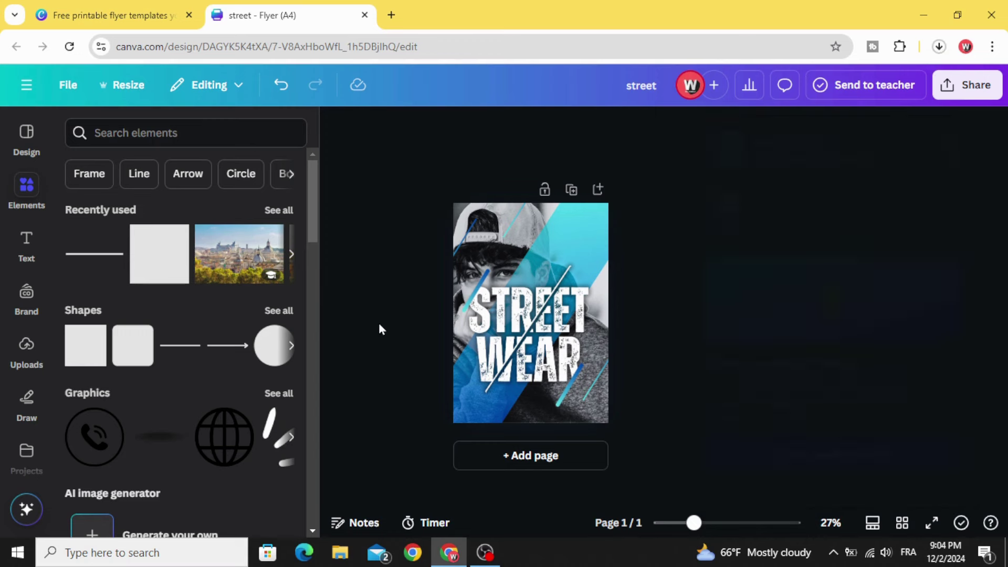
click(939, 46)
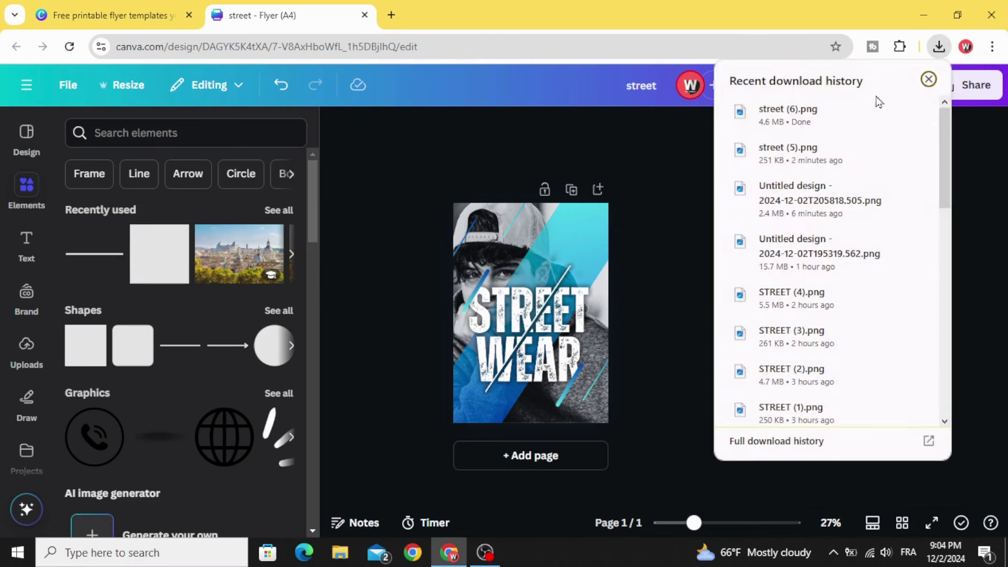
click(21, 361)
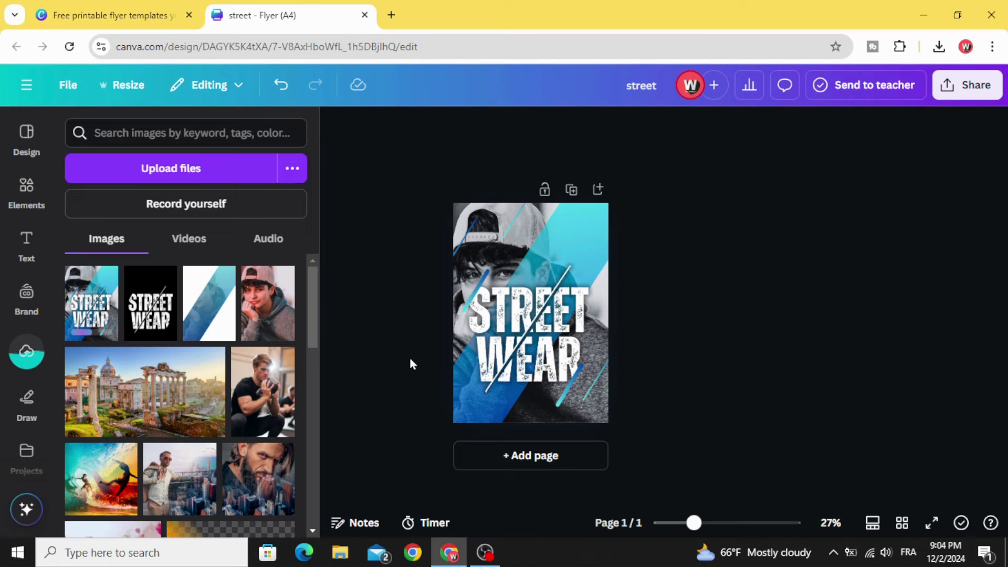
Step: Clear the page and add the exported flyer image aligned to the top-left corner
drag(420, 188, 696, 428)
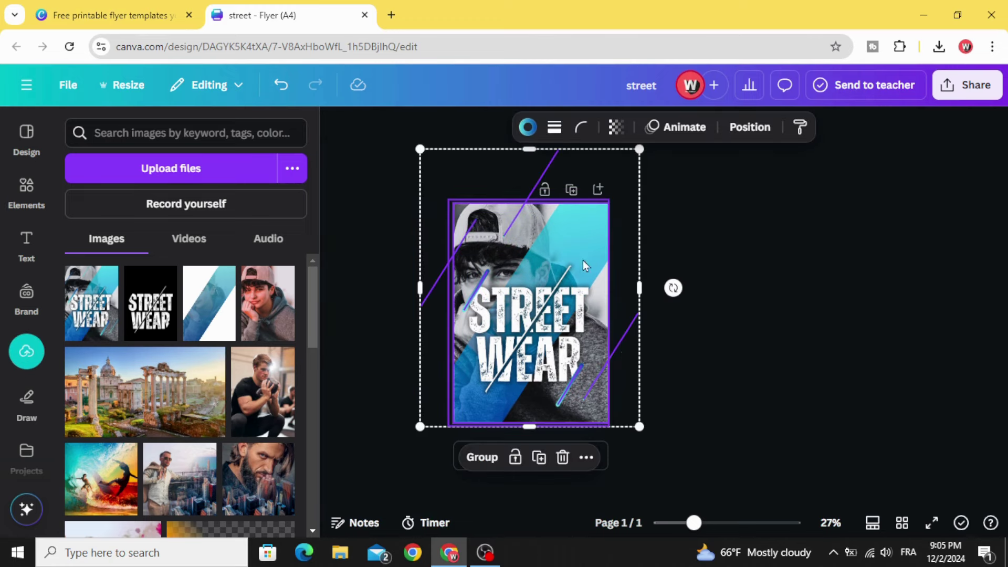
click(562, 458)
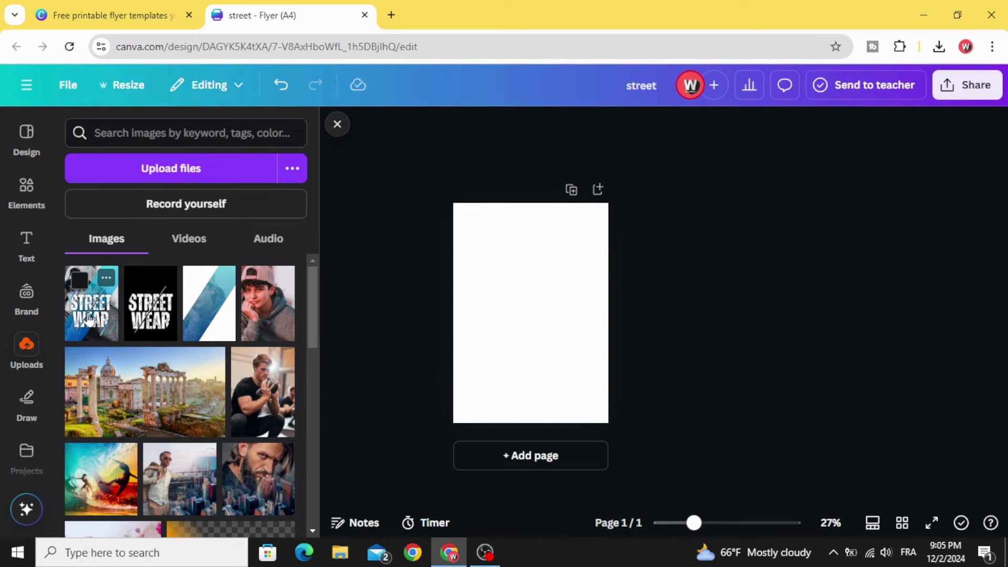
click(91, 303)
drag(585, 396, 613, 422)
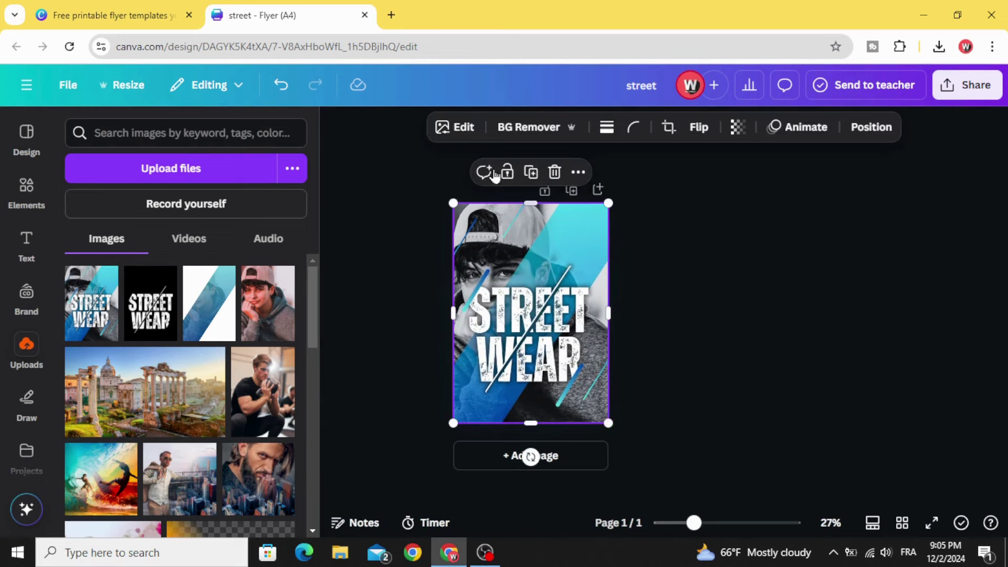
Step: Blur the whole flyer image at intensity 73
click(457, 130)
scroll(175, 368, down, 2)
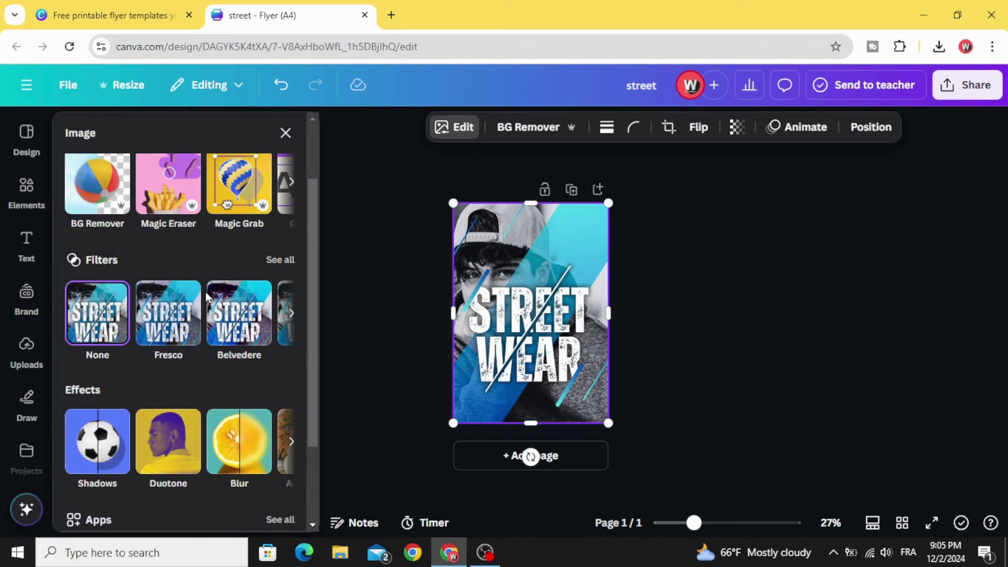
click(248, 435)
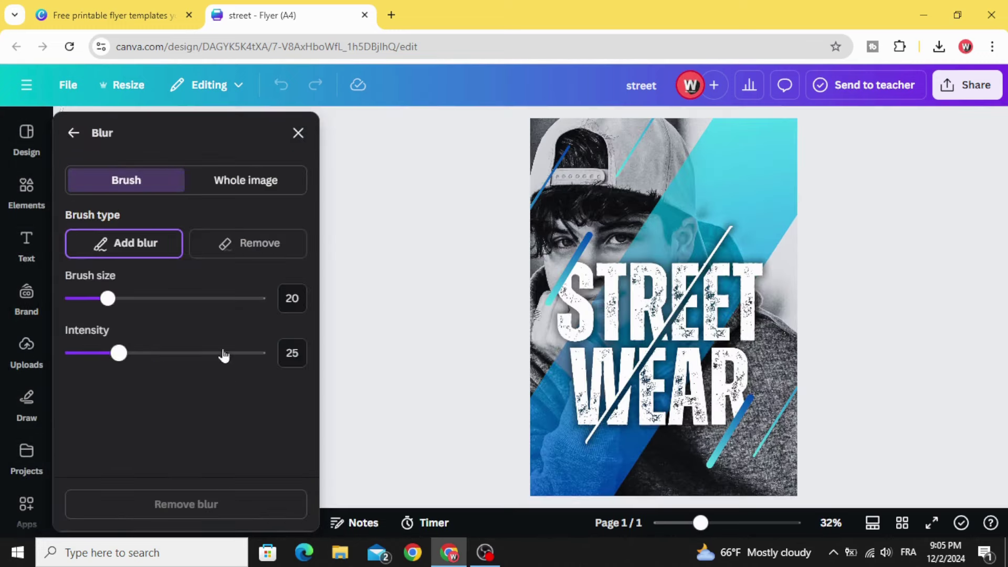
click(258, 180)
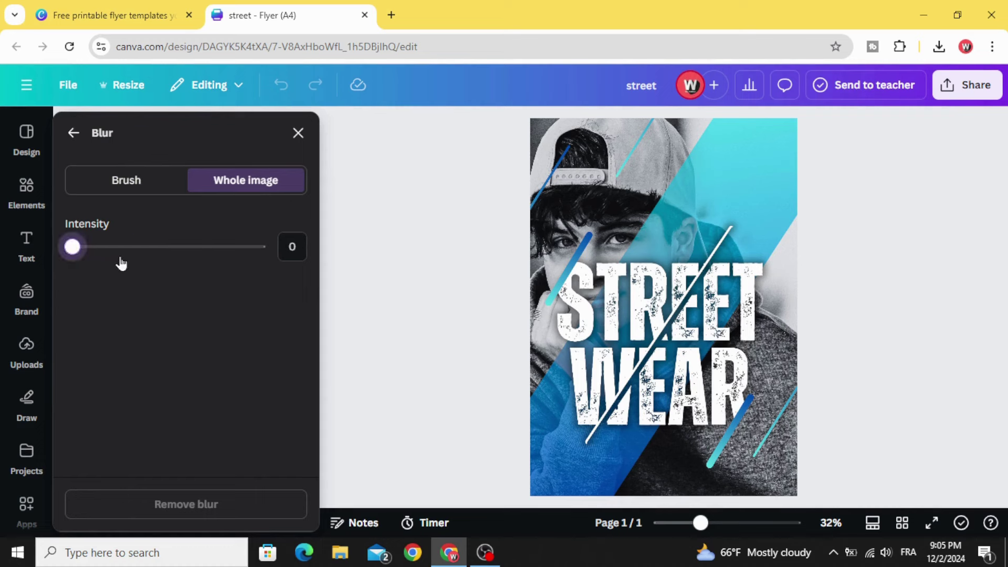
drag(121, 248, 213, 249)
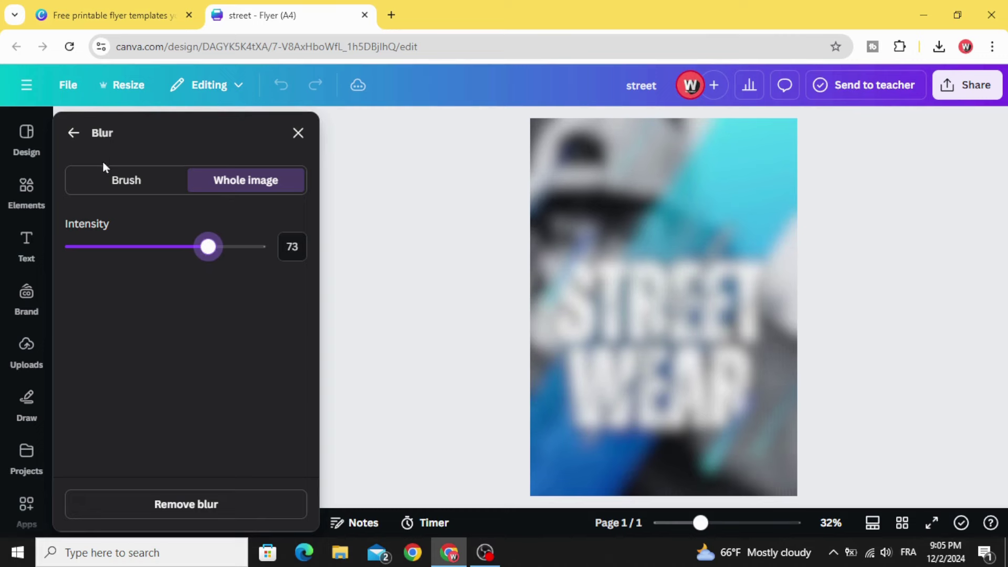
Step: Add a sharp copy of the exported flyer on top from the uploads
click(71, 132)
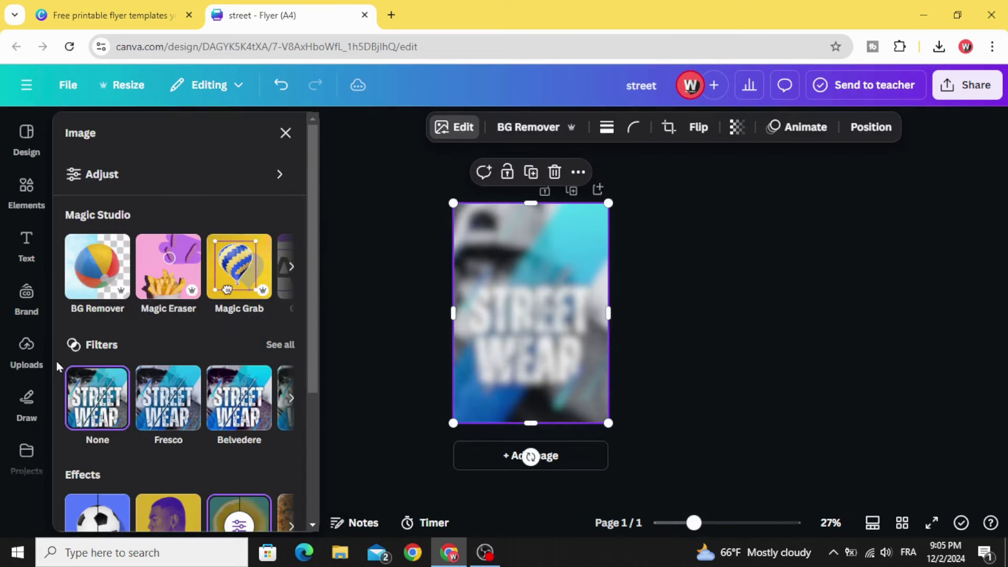
click(26, 348)
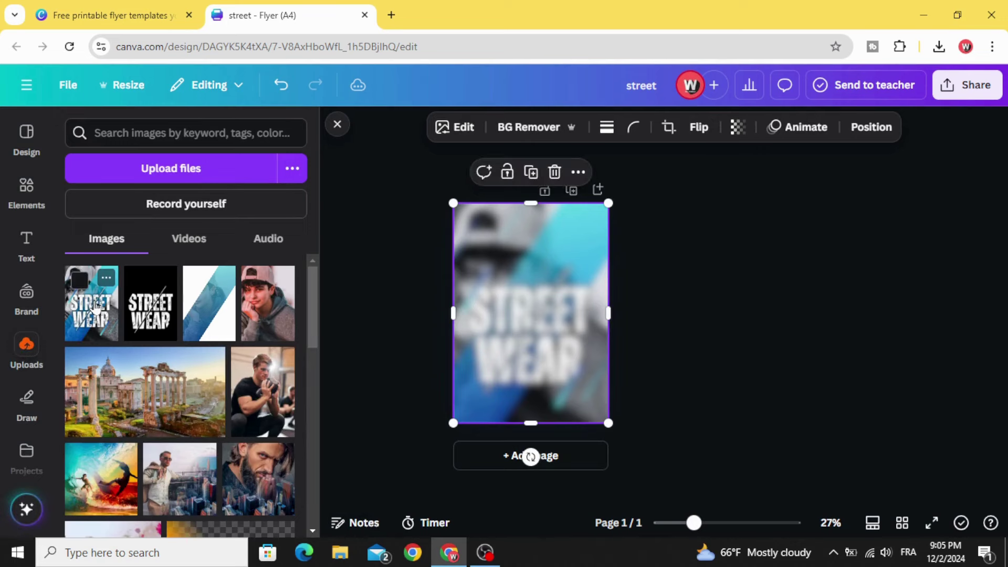
click(95, 307)
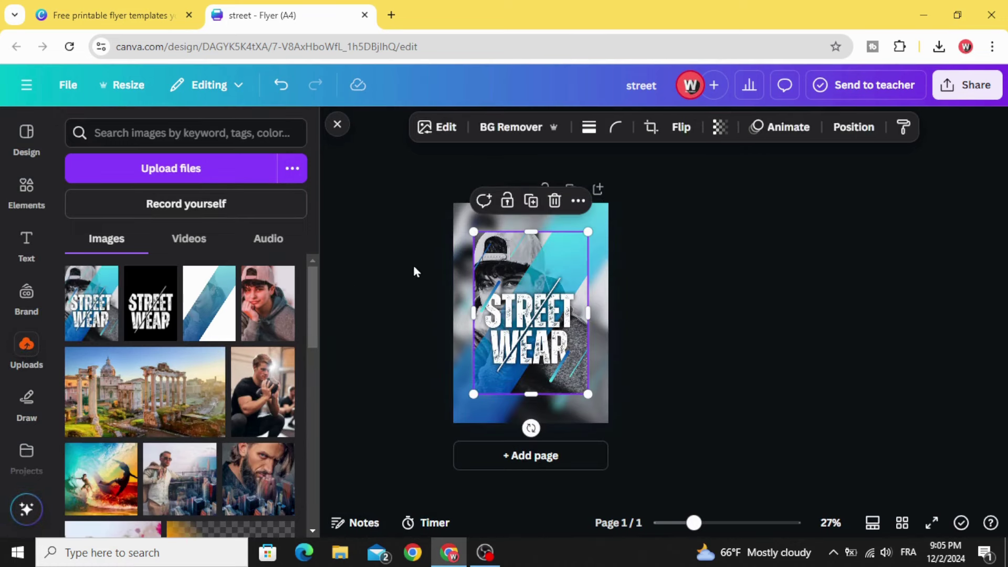
Step: Enlarge the sharp copy and give it a glow shadow with intensity 92
drag(526, 315, 512, 302)
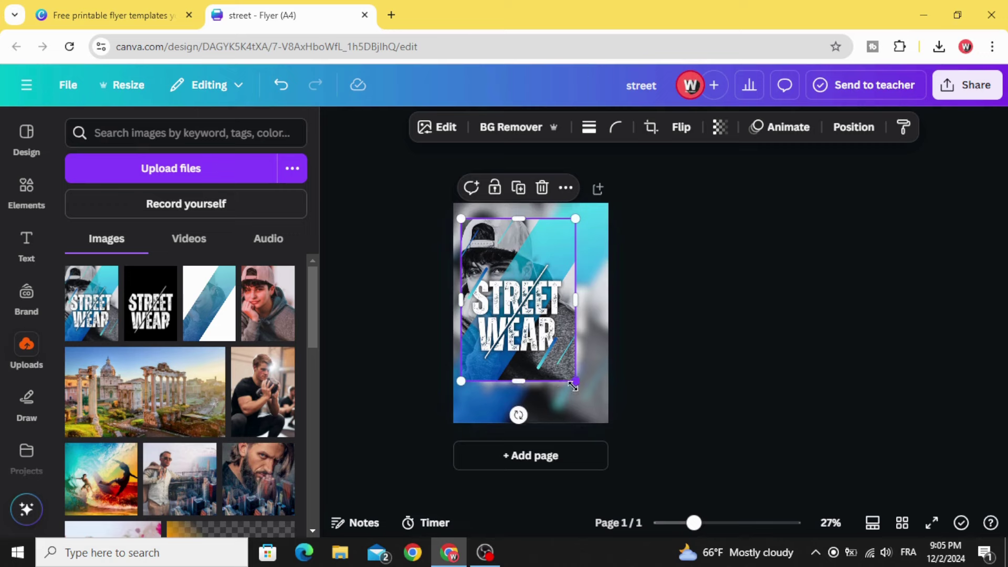
drag(573, 385, 592, 412)
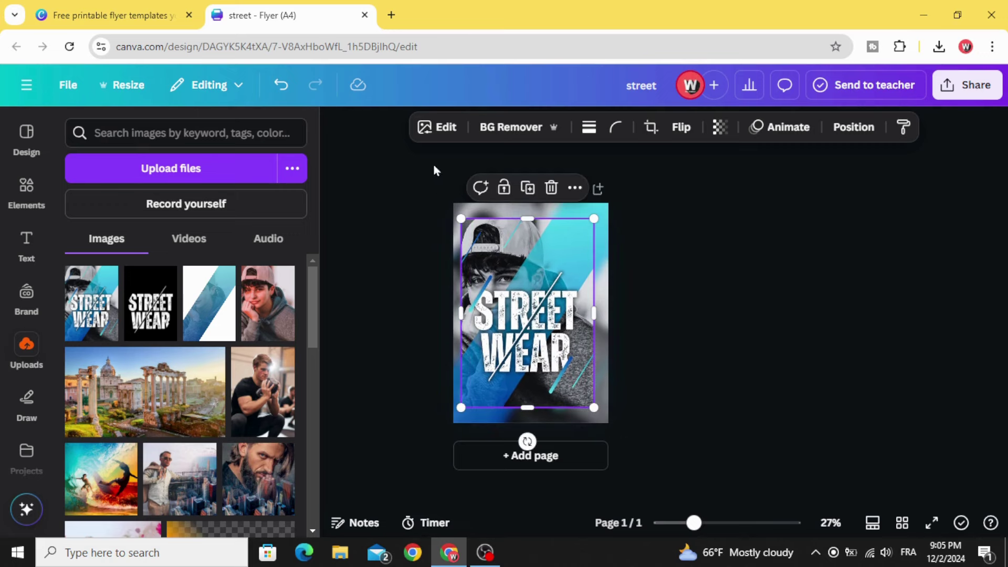
click(446, 128)
scroll(100, 368, down, 3)
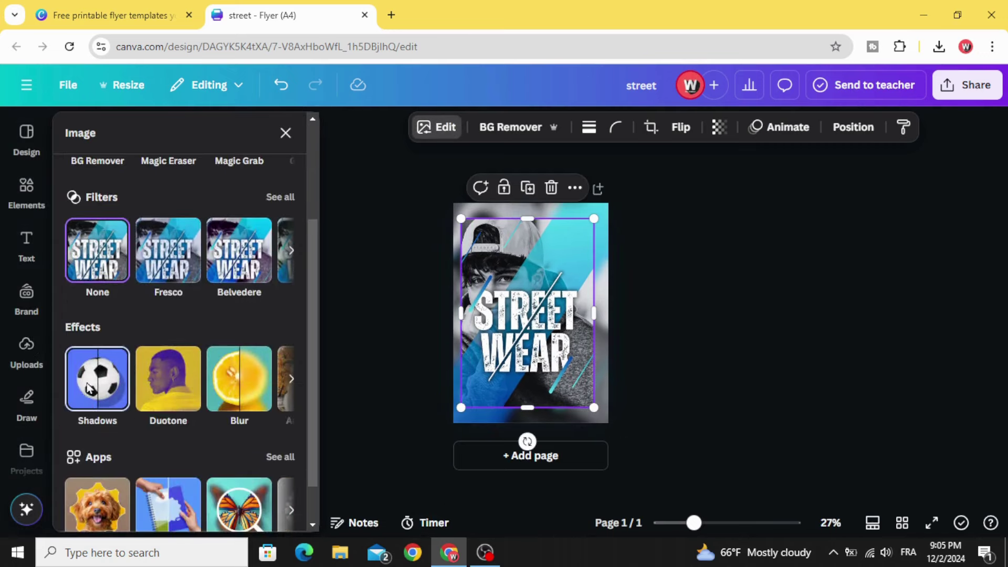
click(88, 389)
click(113, 299)
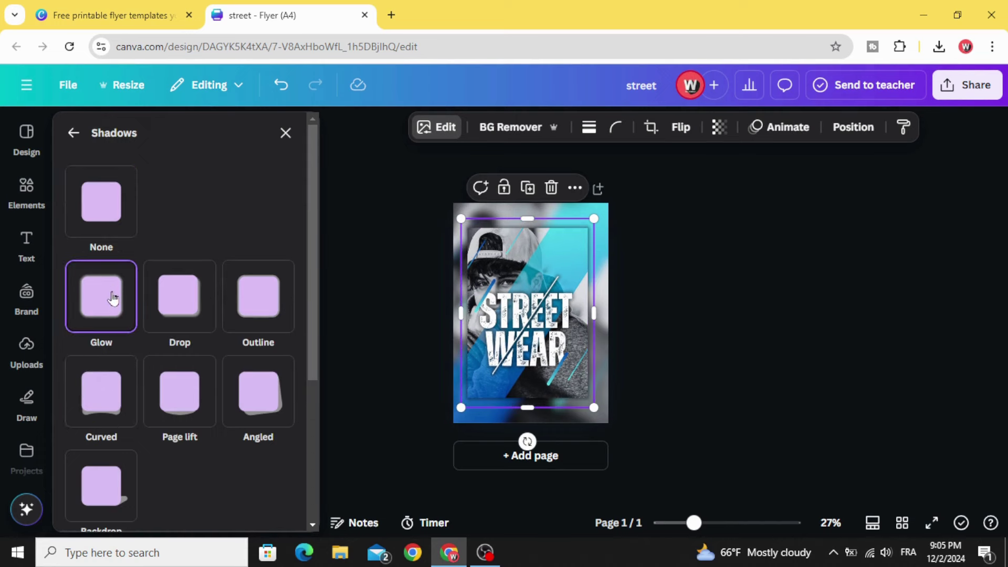
scroll(112, 298, down, 5)
drag(162, 508, 233, 513)
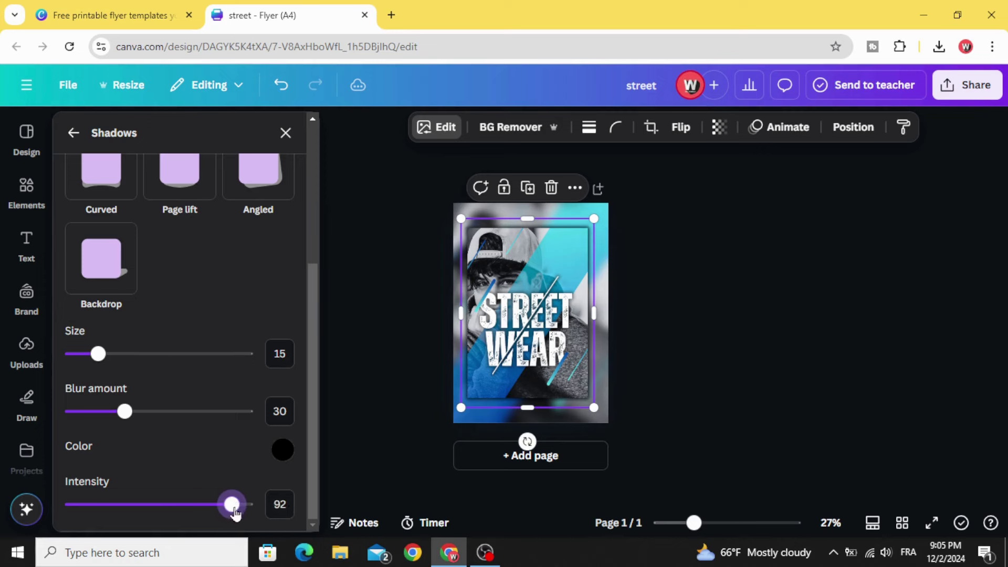
Step: Enlarge the sharp image further and centre it on the page
click(375, 316)
click(565, 236)
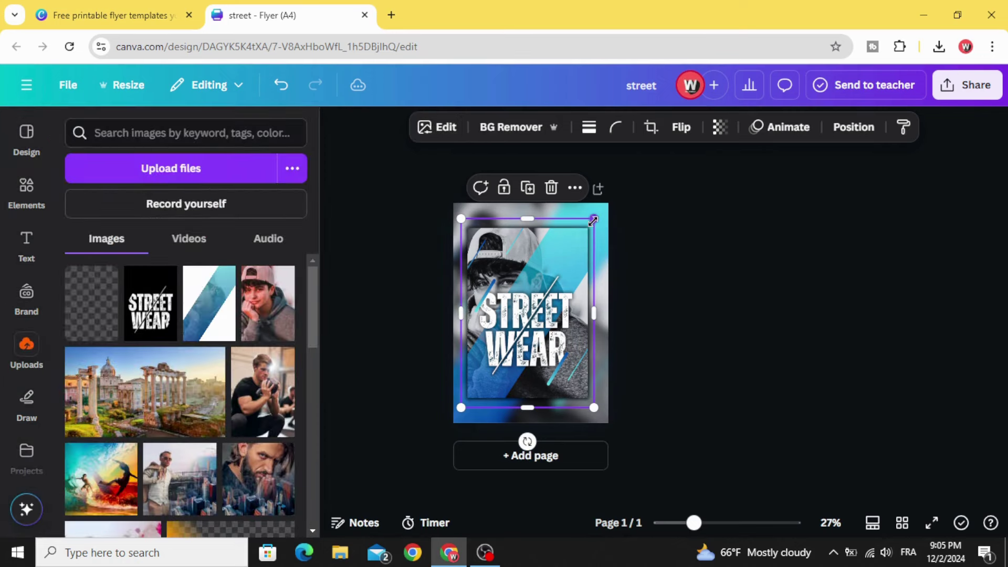
drag(594, 218, 613, 208)
drag(564, 269, 559, 281)
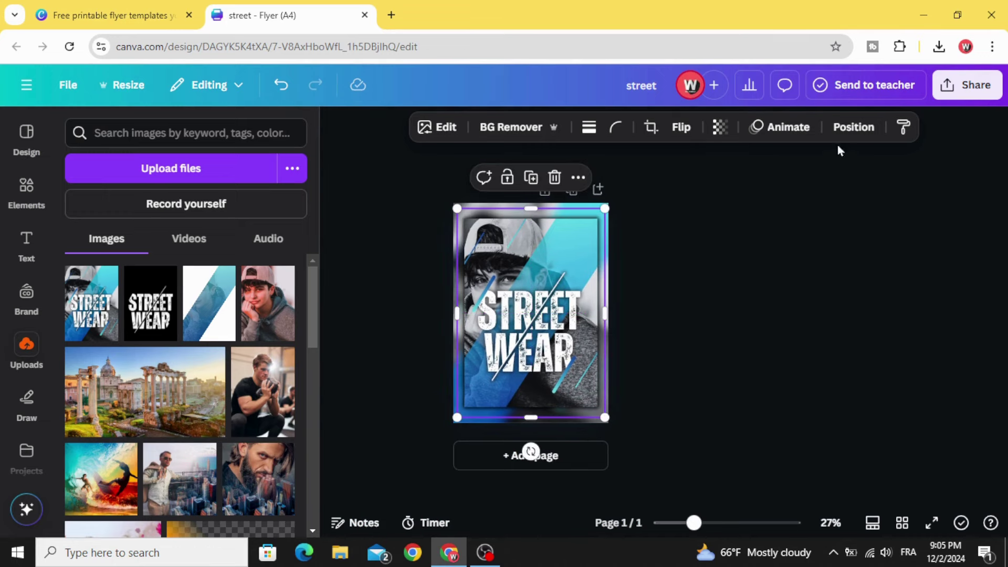
click(854, 127)
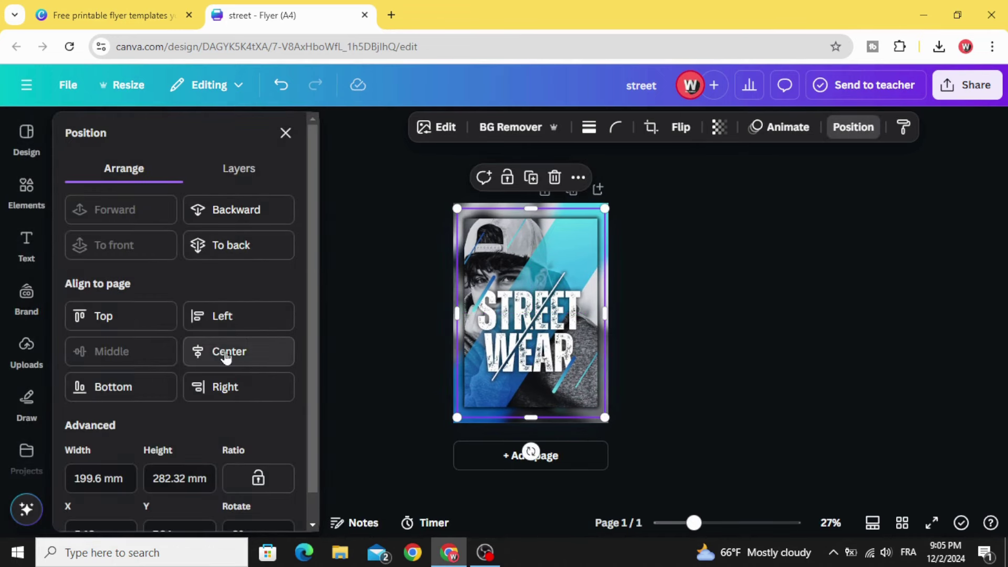